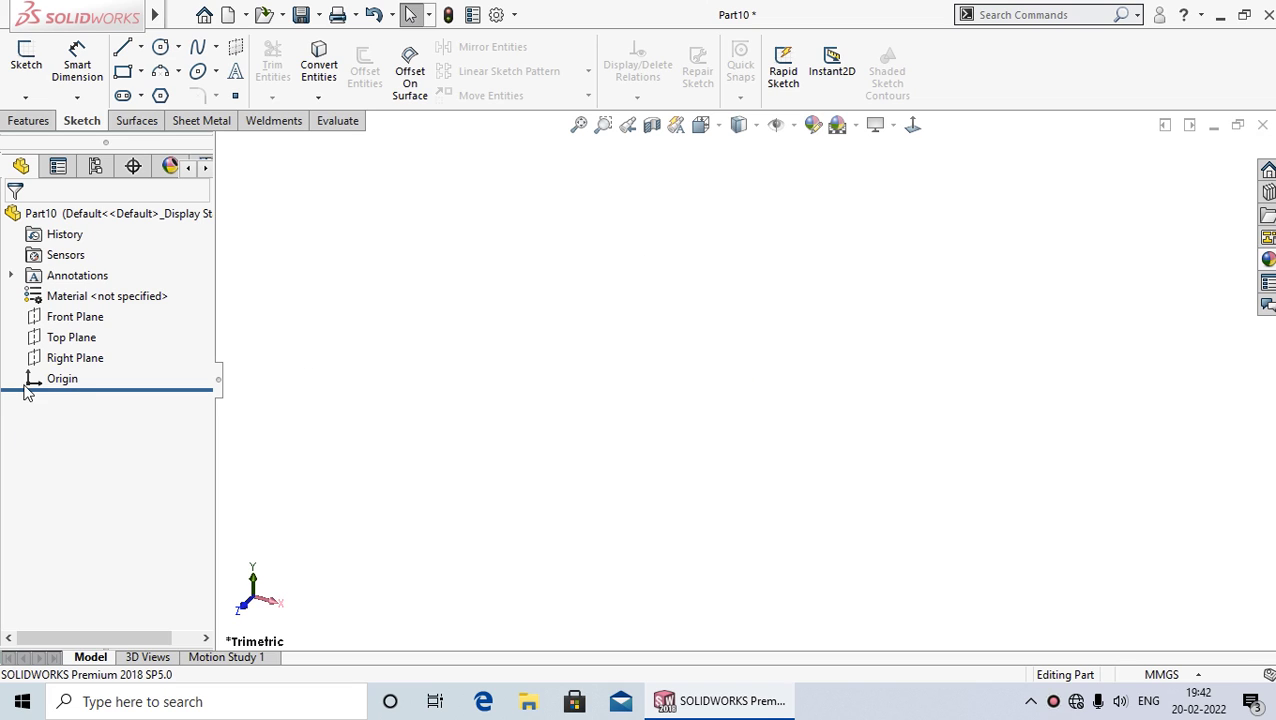
Open an empty Sketch1 on the Top Plane of Part10
right_click(75, 337)
left_click(91, 308)
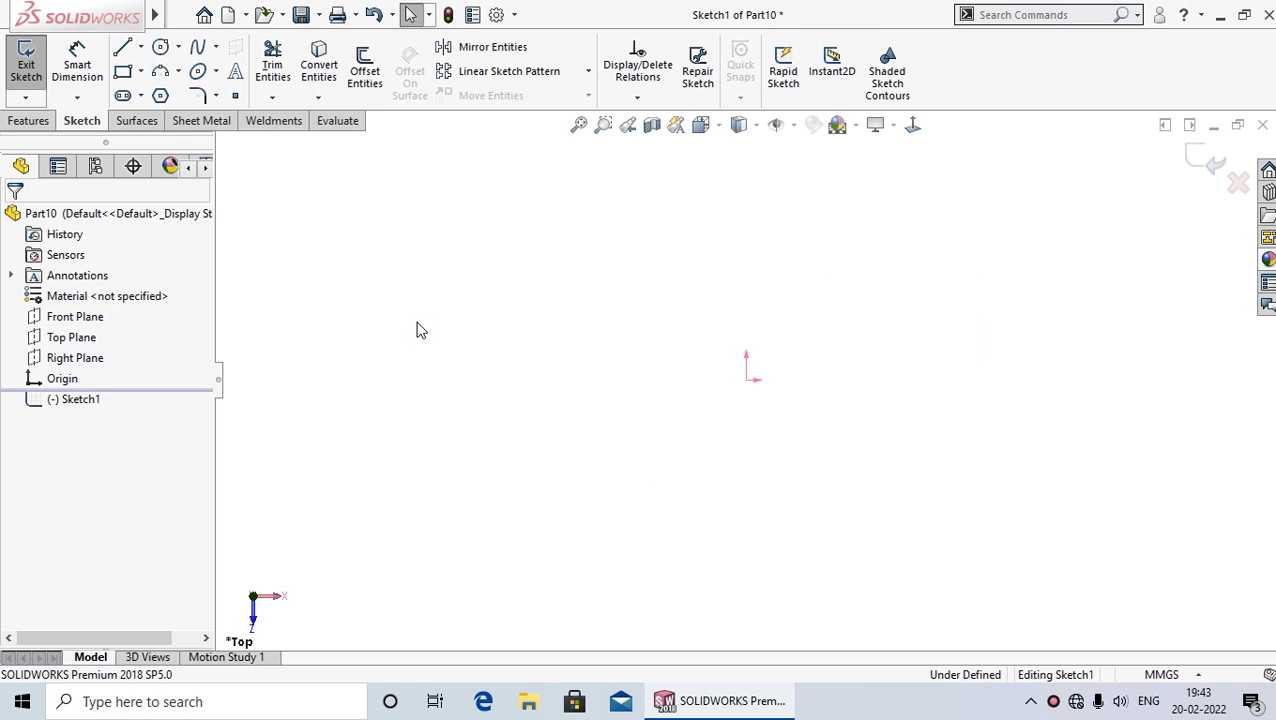
Draw a corner rectangle to the left of the origin and exit the rectangle tool
left_click(144, 77)
left_click(160, 93)
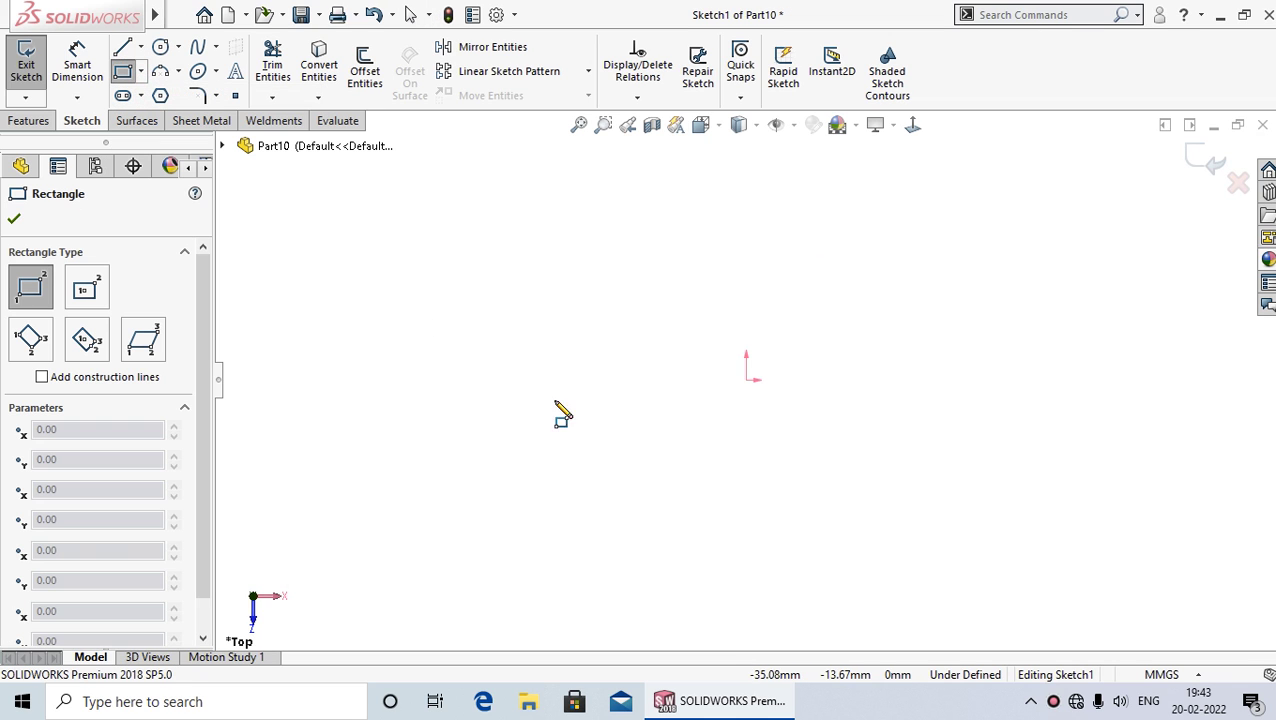
left_click_drag(419, 253, 720, 497)
right_click(733, 510)
left_click(770, 512)
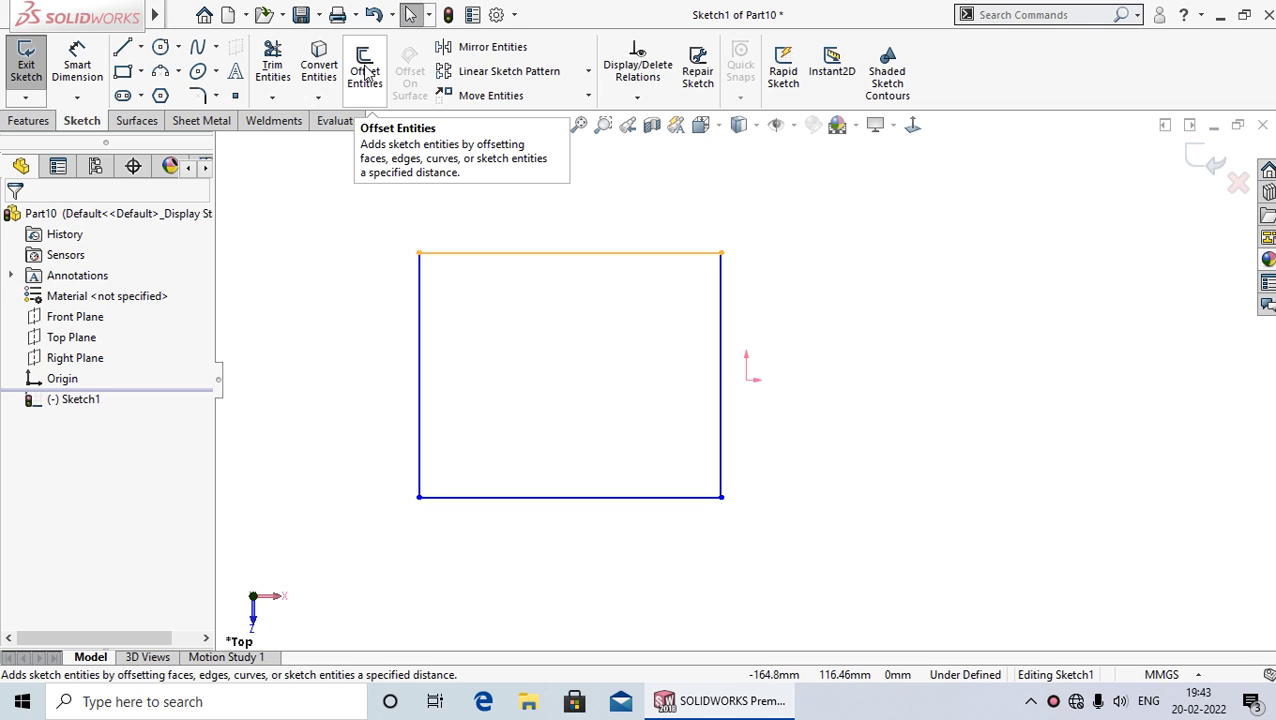
Offset the rectangle's top edge by 12 mm with Add dimensions enabled
left_click(366, 68)
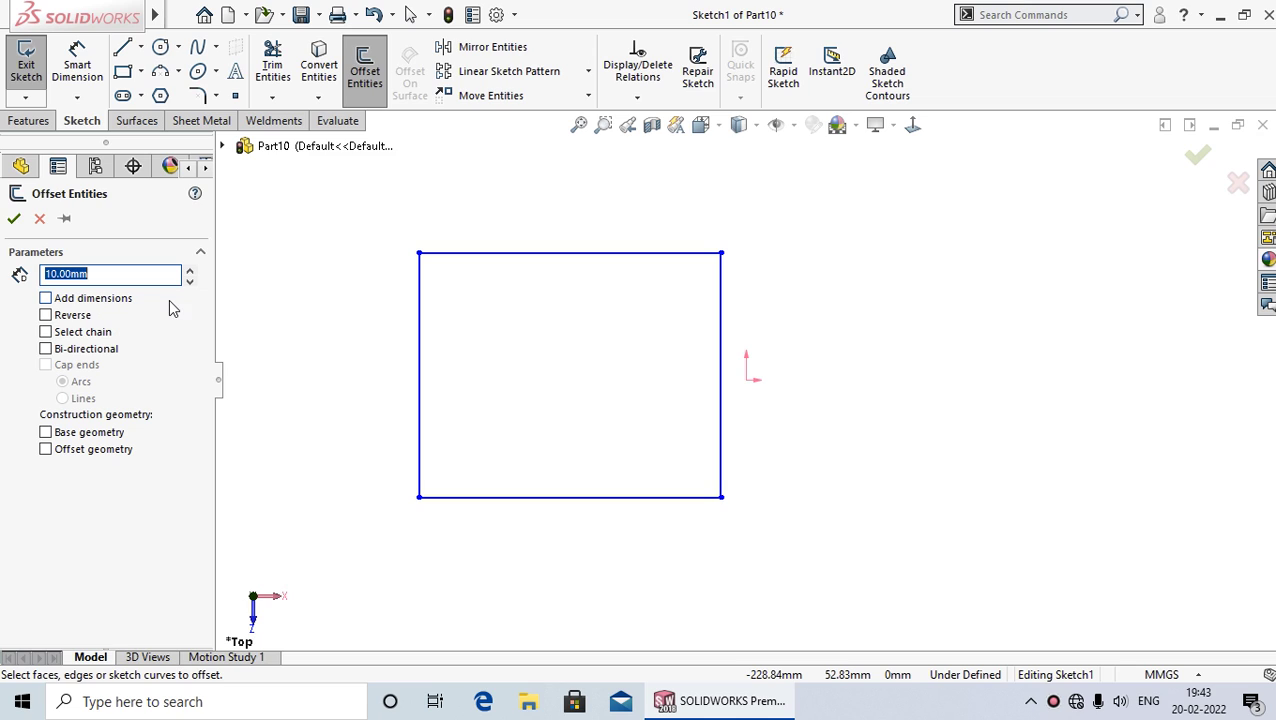
left_click(478, 254)
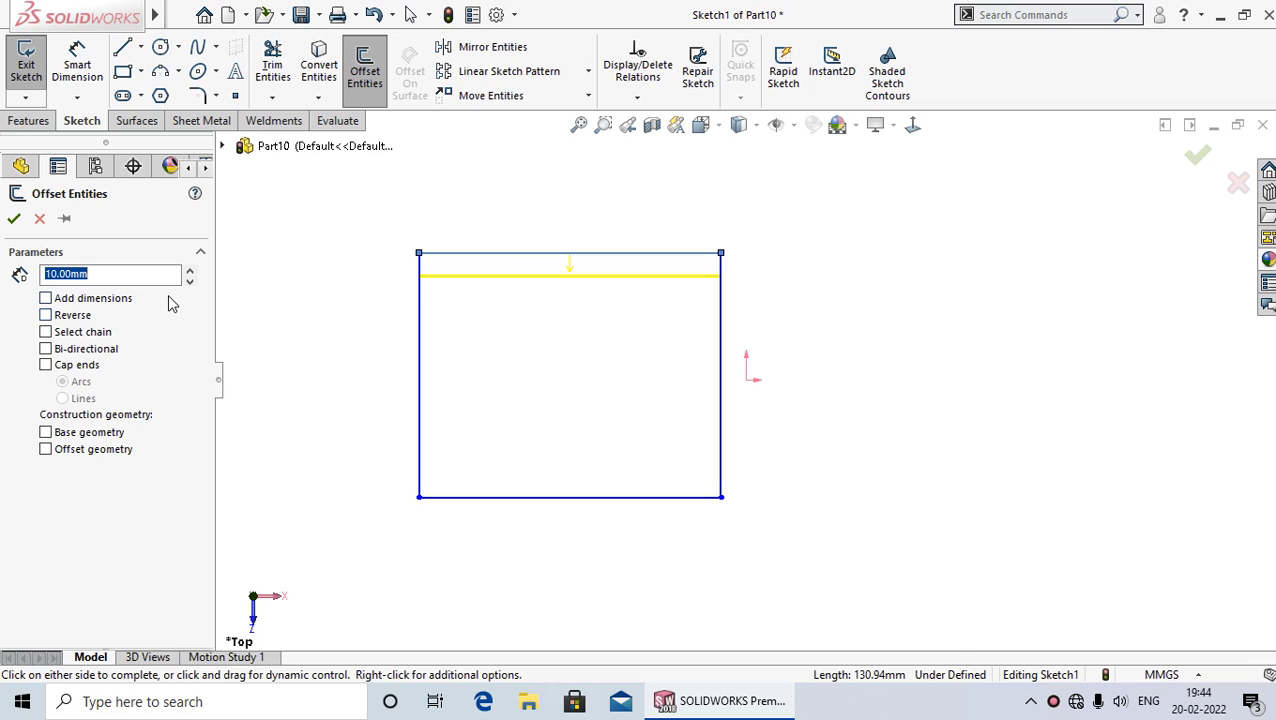
left_click_drag(128, 275, 42, 274)
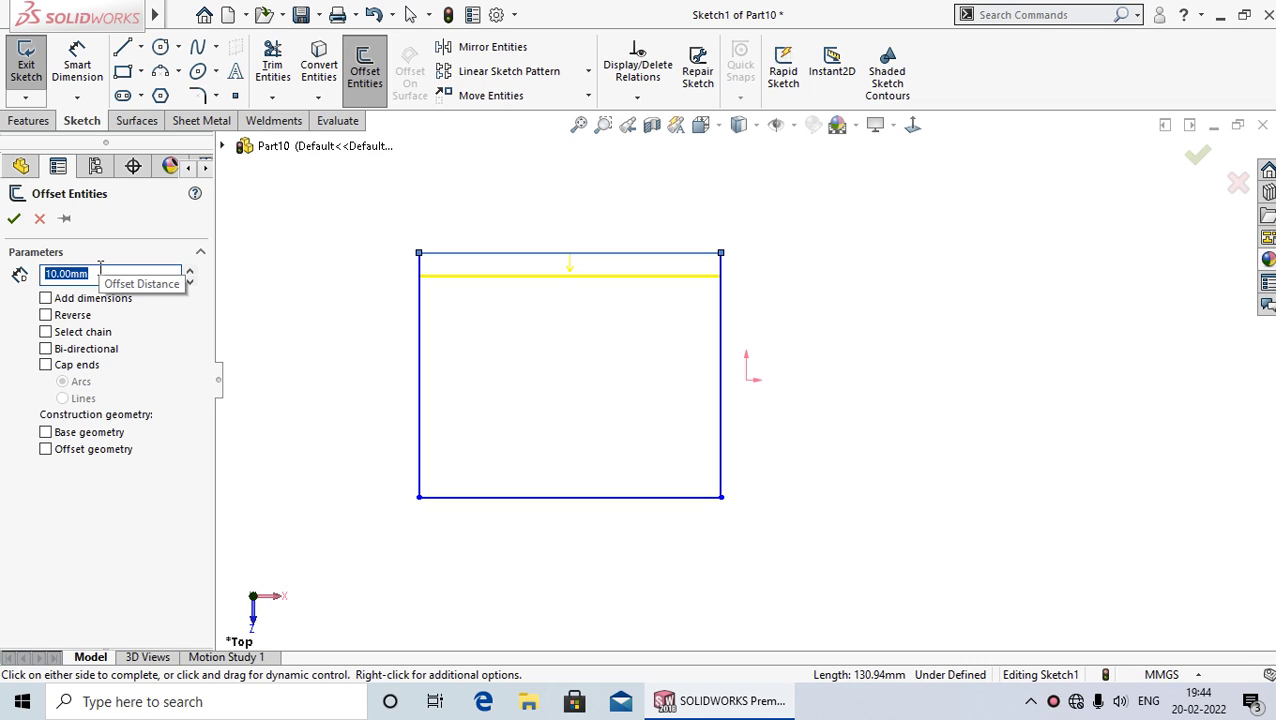
type("12")
key("Return")
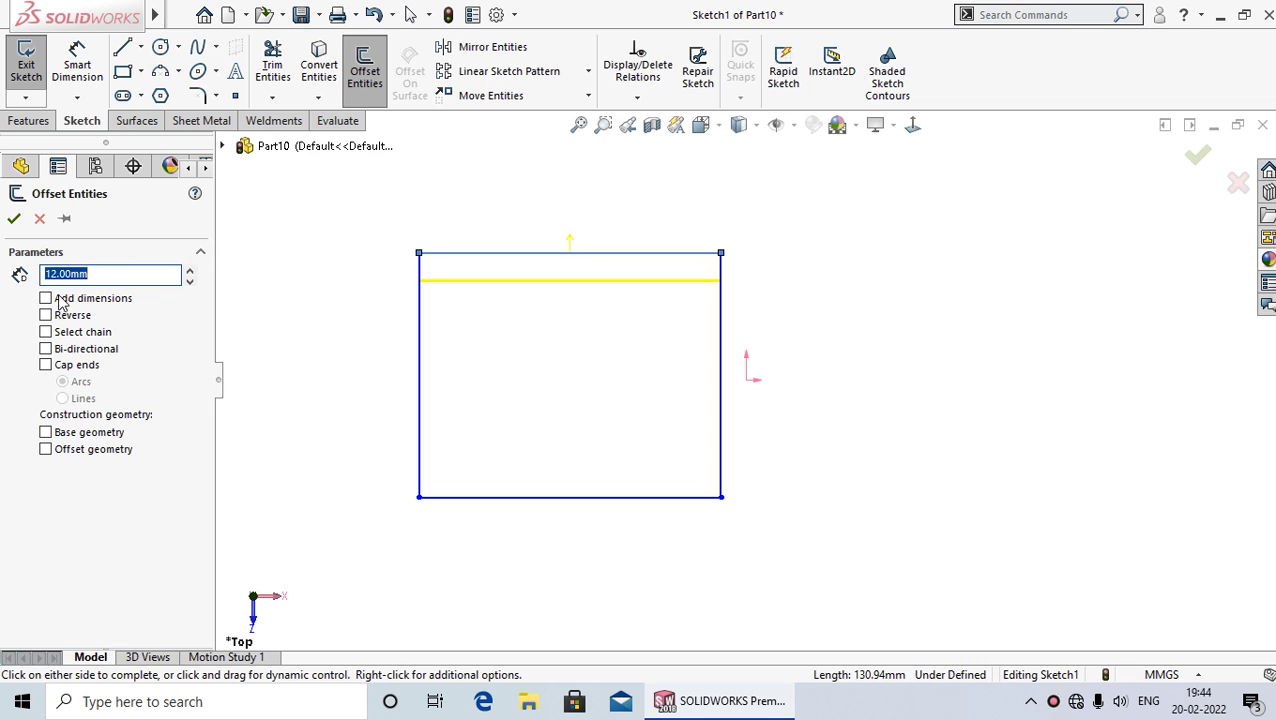
left_click(46, 298)
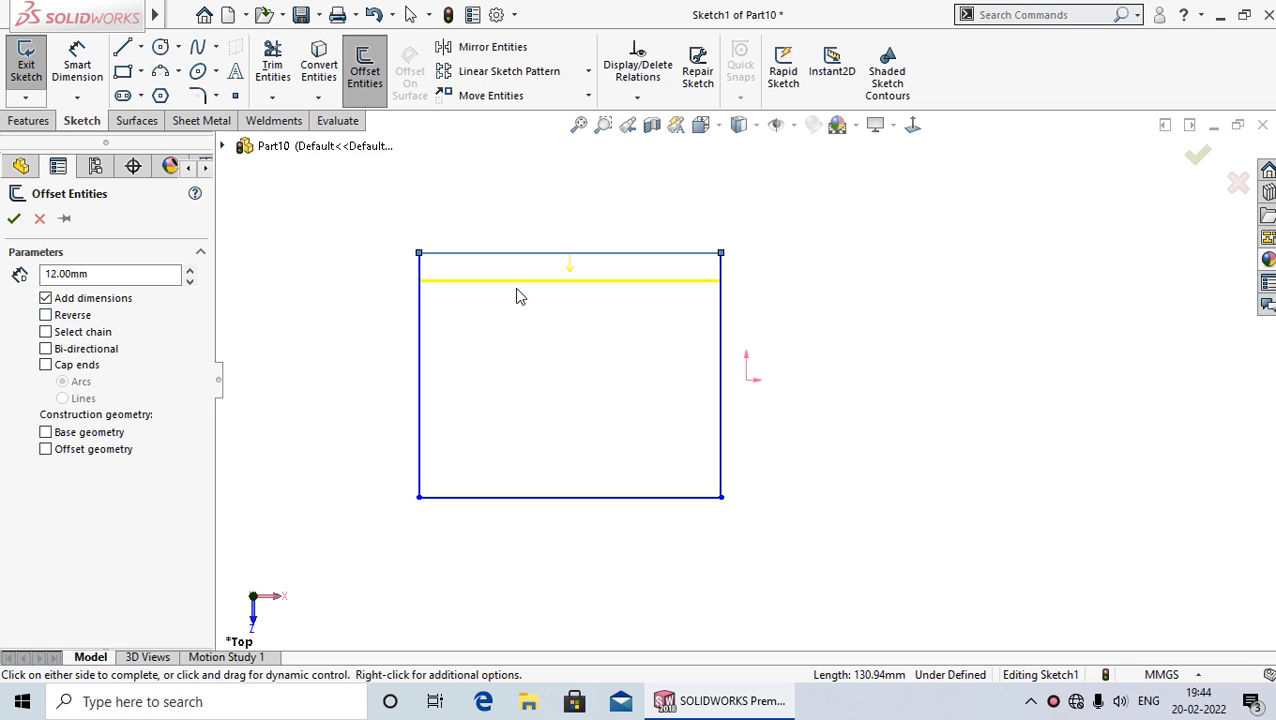
Turn on Select chain and Bi-directional so the whole rectangle offsets 12 mm both ways
left_click(45, 315)
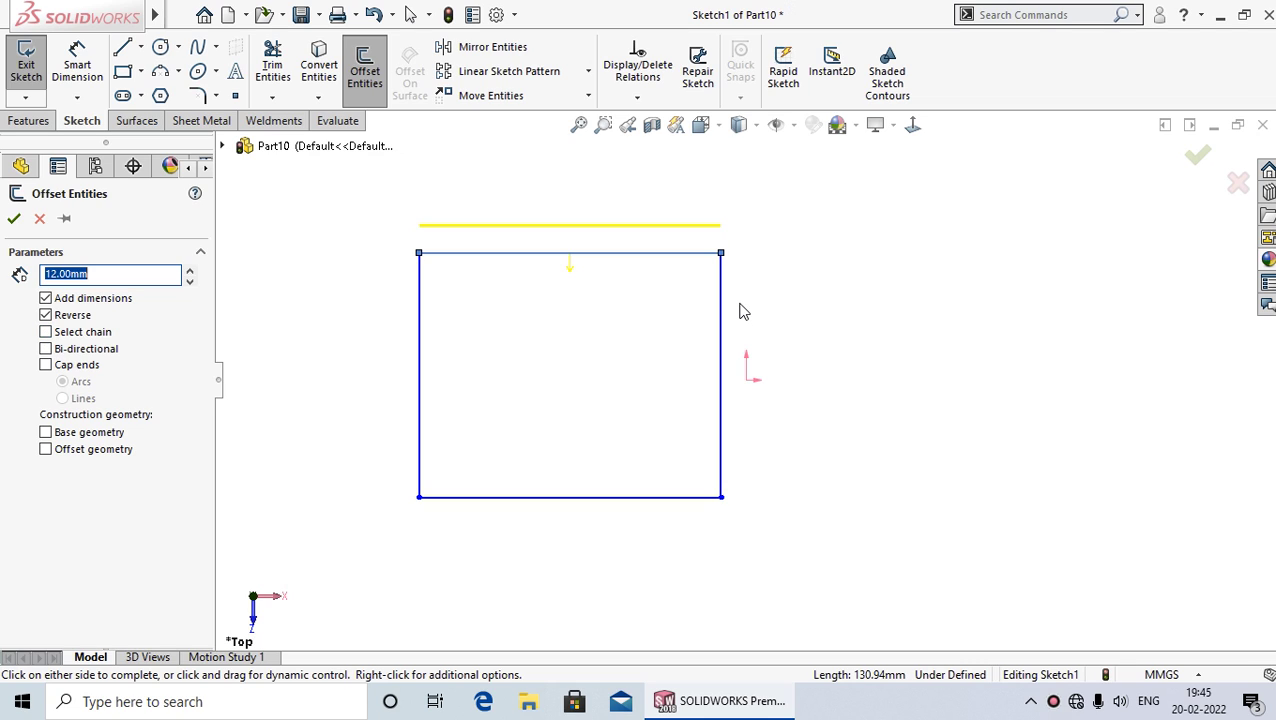
left_click(45, 332)
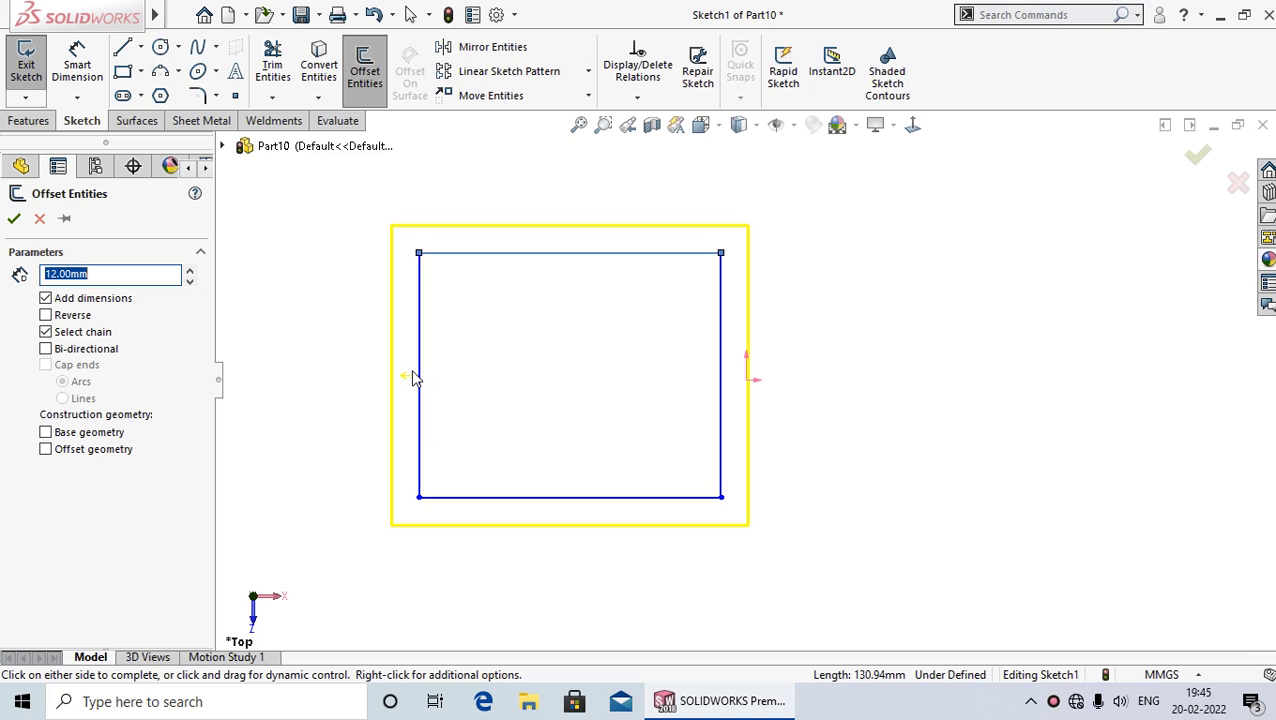
left_click(45, 332)
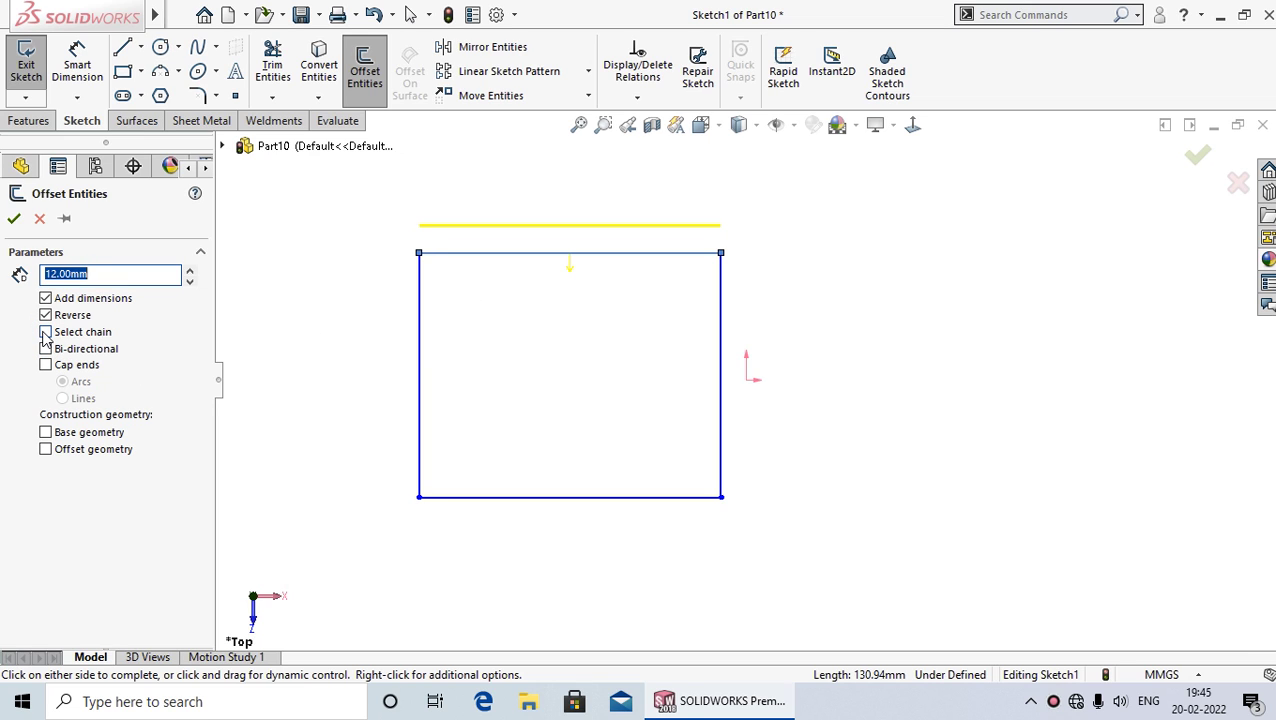
left_click(46, 336)
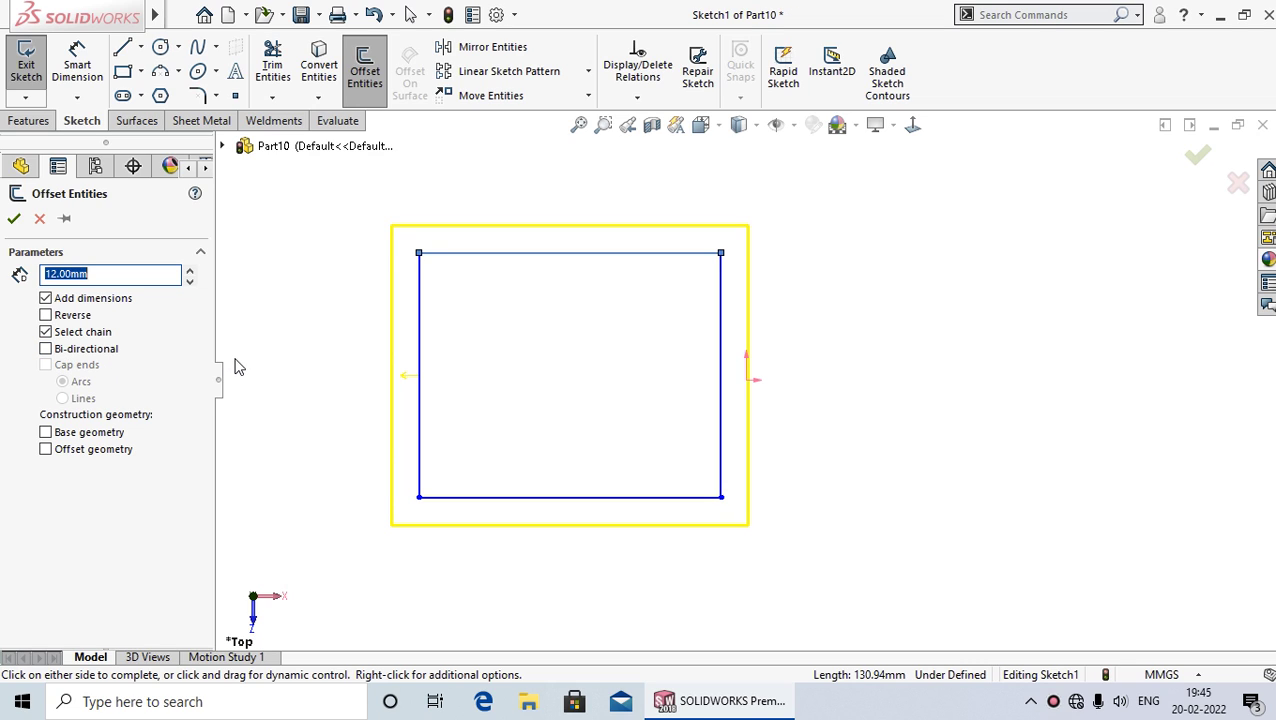
left_click(45, 349)
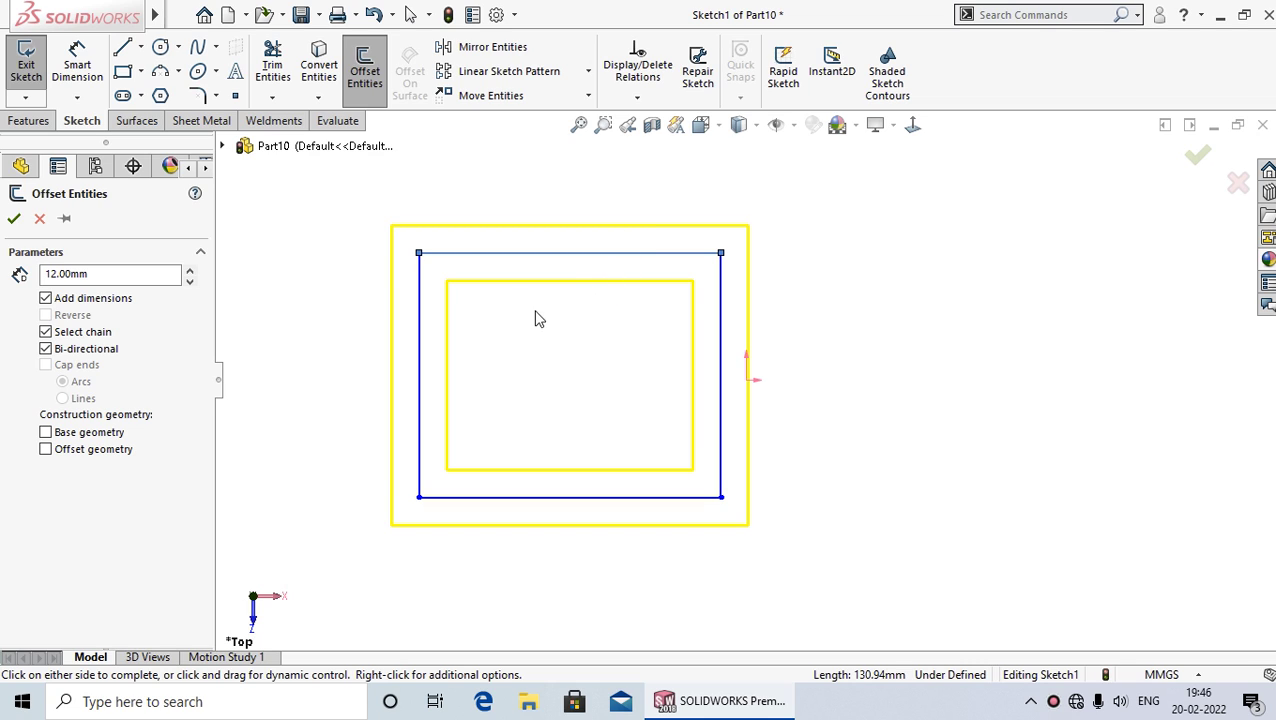
left_click(14, 218)
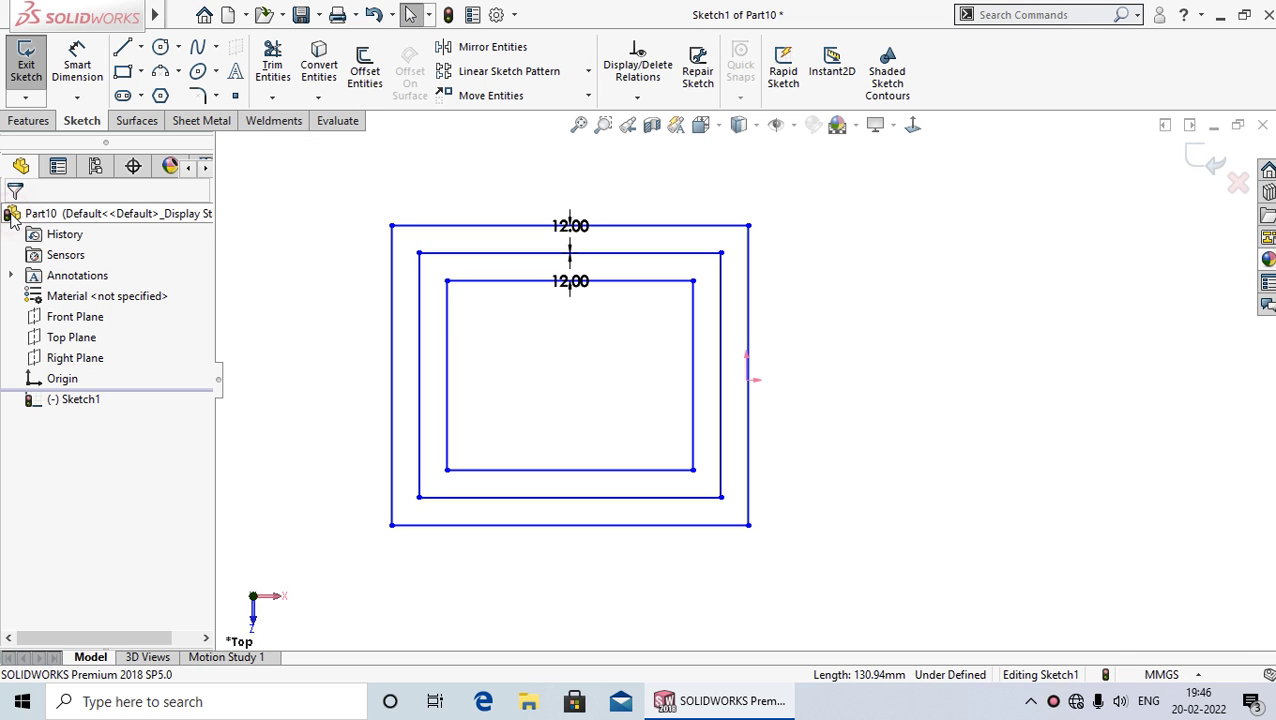
scroll(538, 313, "down", 3)
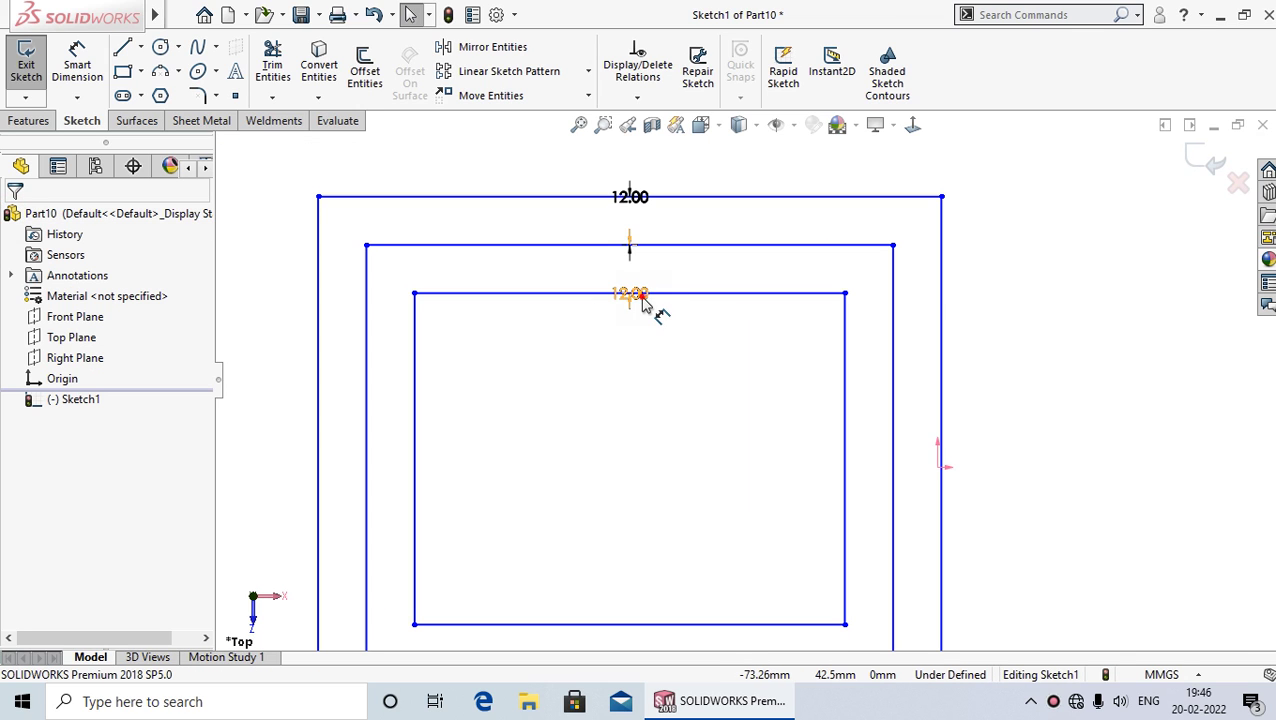
left_click_drag(643, 305, 638, 284)
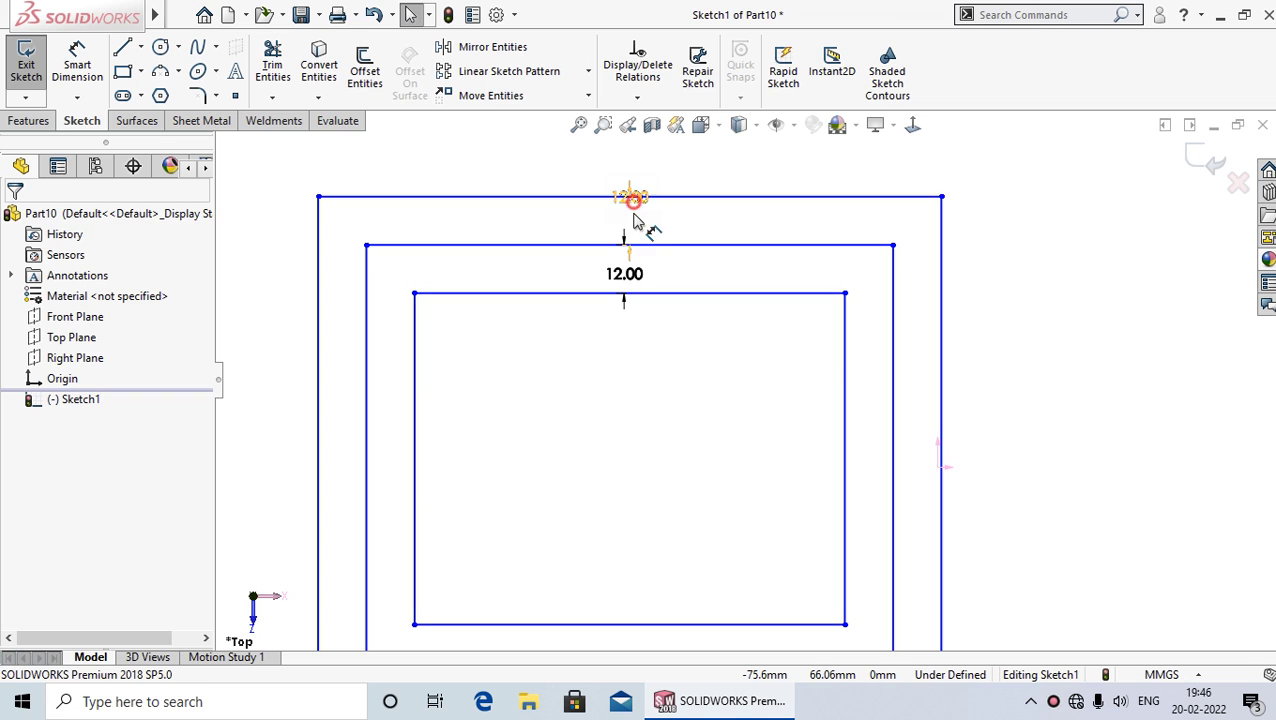
left_click_drag(634, 220, 632, 218)
scroll(638, 481, "up", 3)
scroll(672, 400, "down", 2)
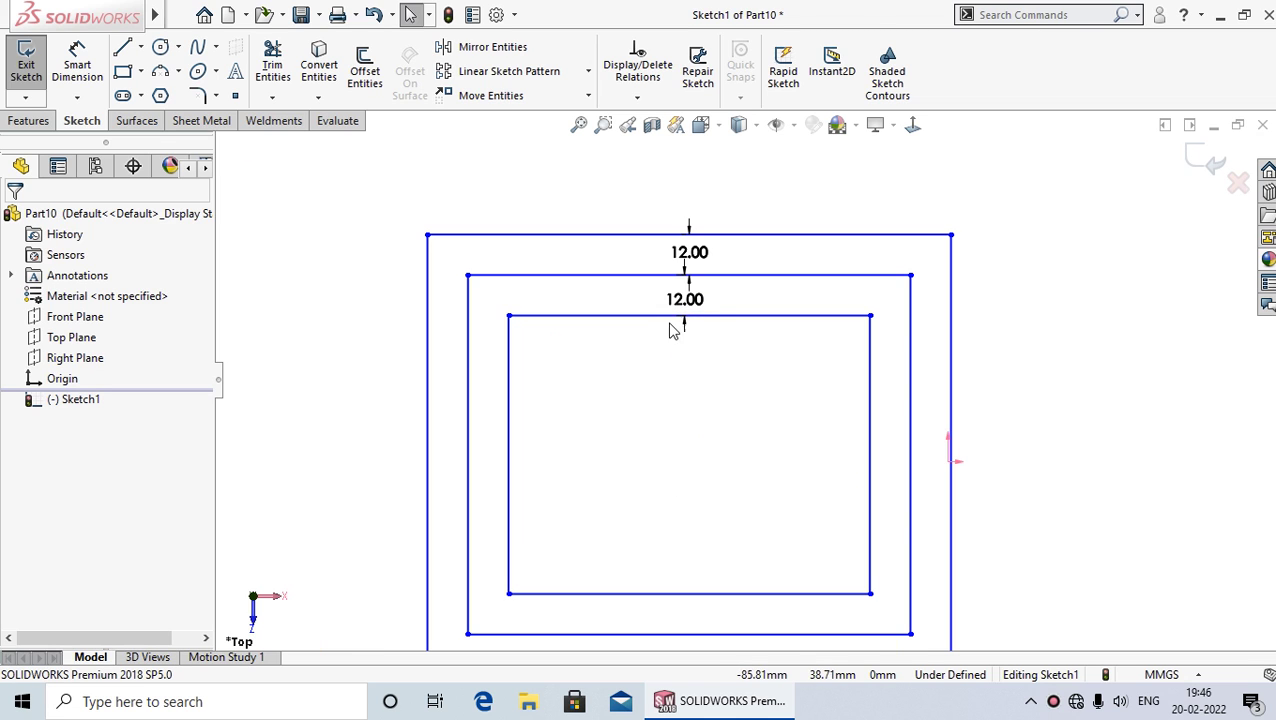
scroll(752, 444, "up", 3)
scroll(935, 468, "down", 1)
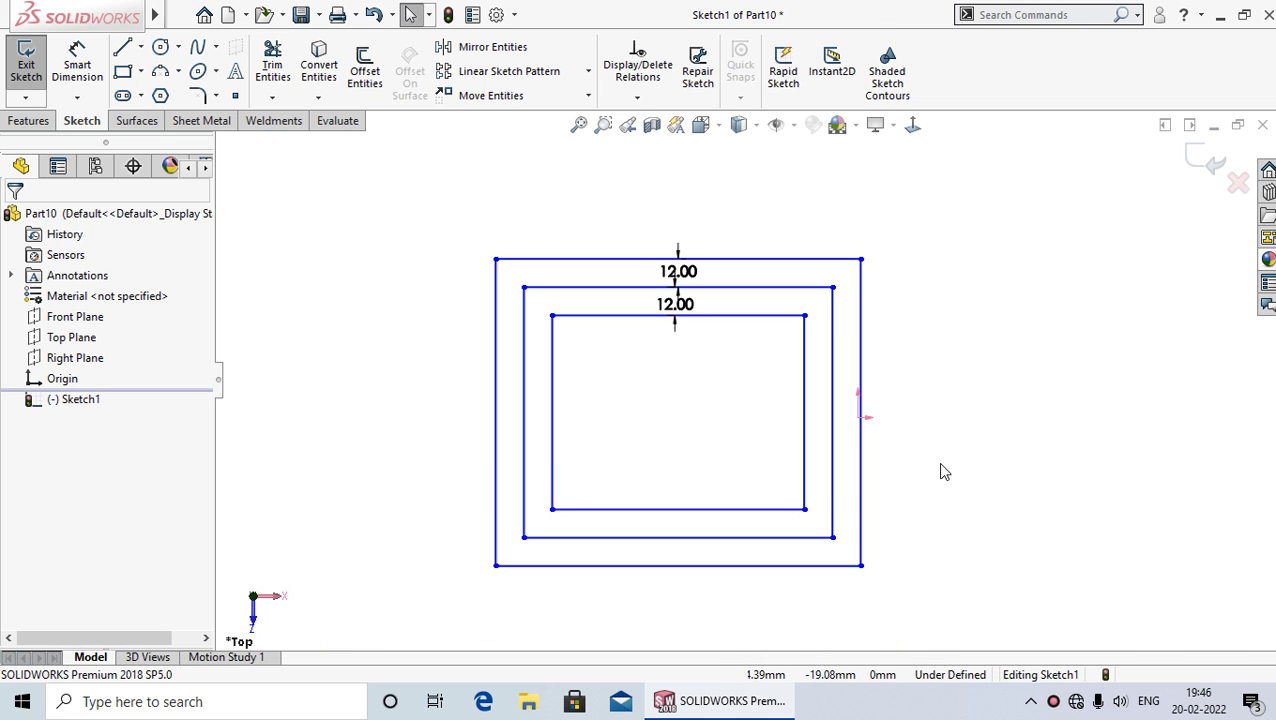
scroll(960, 472, "up", 1)
scroll(880, 420, "down", 1)
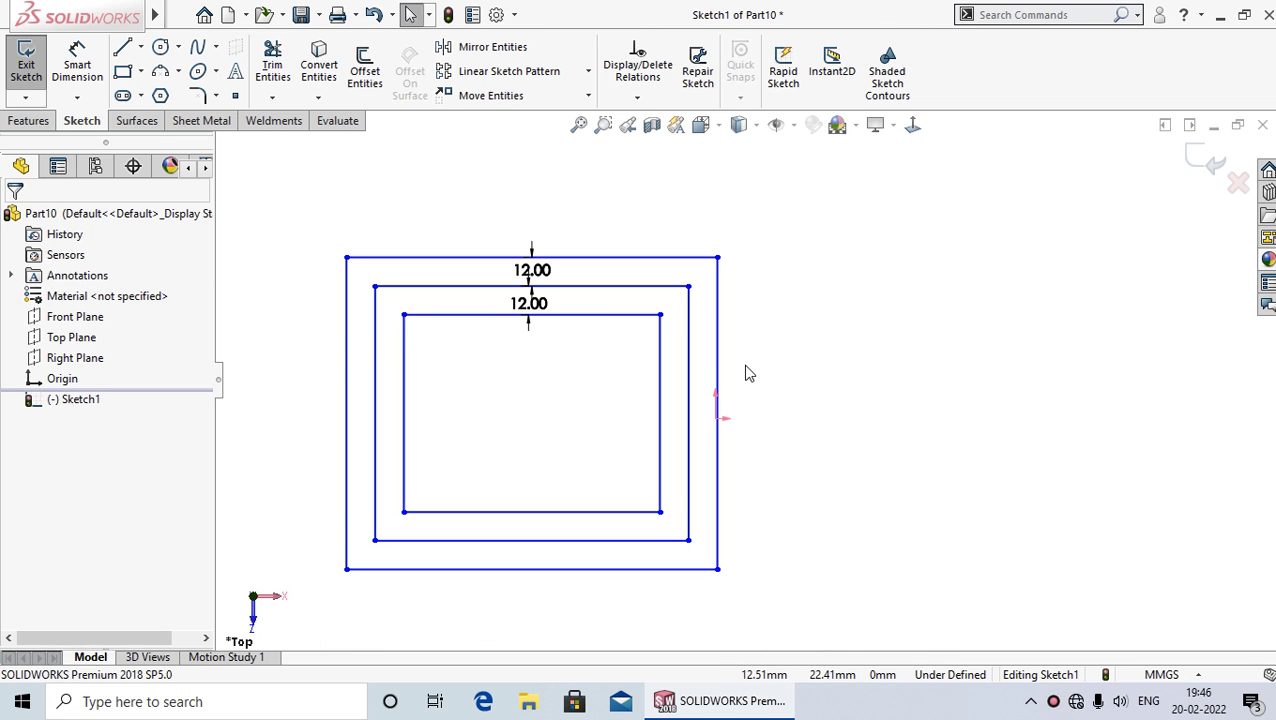
scroll(790, 425, "up", 2)
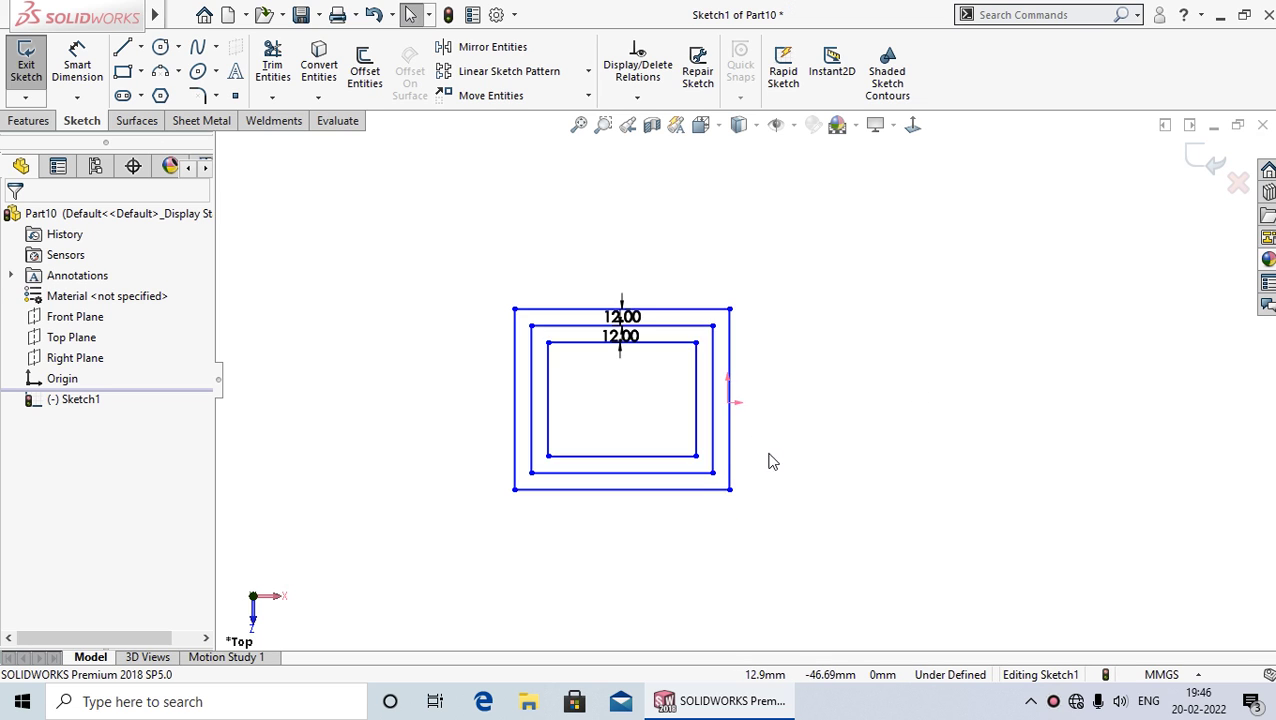
scroll(703, 410, "down", 2)
scroll(837, 305, "up", 2)
scroll(777, 313, "down", 2)
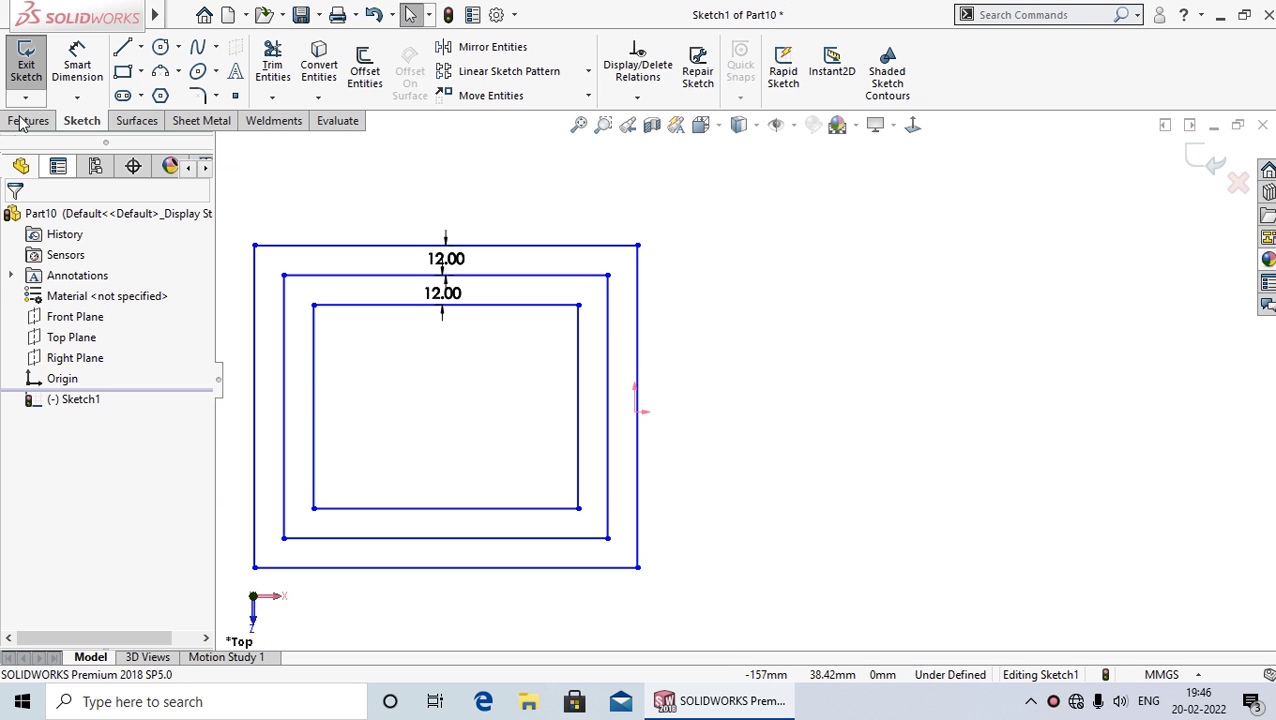
Draw a circle to the right of the rectangles
left_click(160, 47)
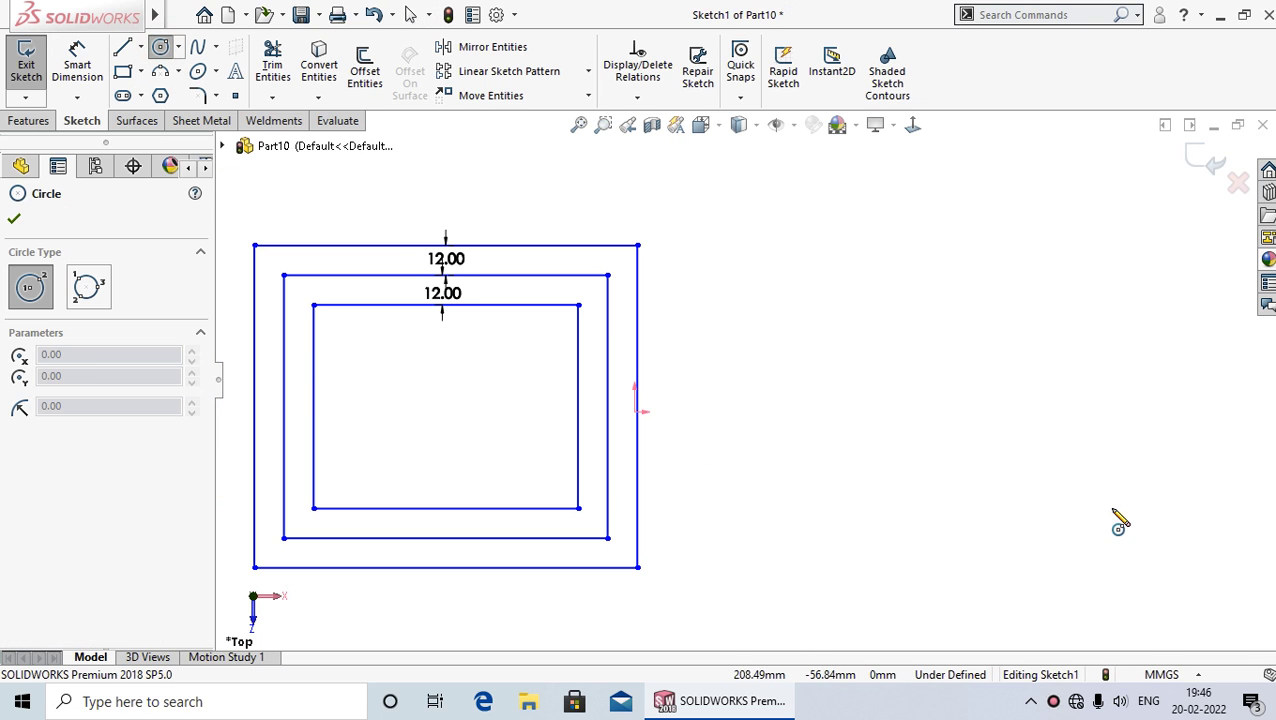
left_click(939, 393)
left_click(945, 270)
right_click(948, 273)
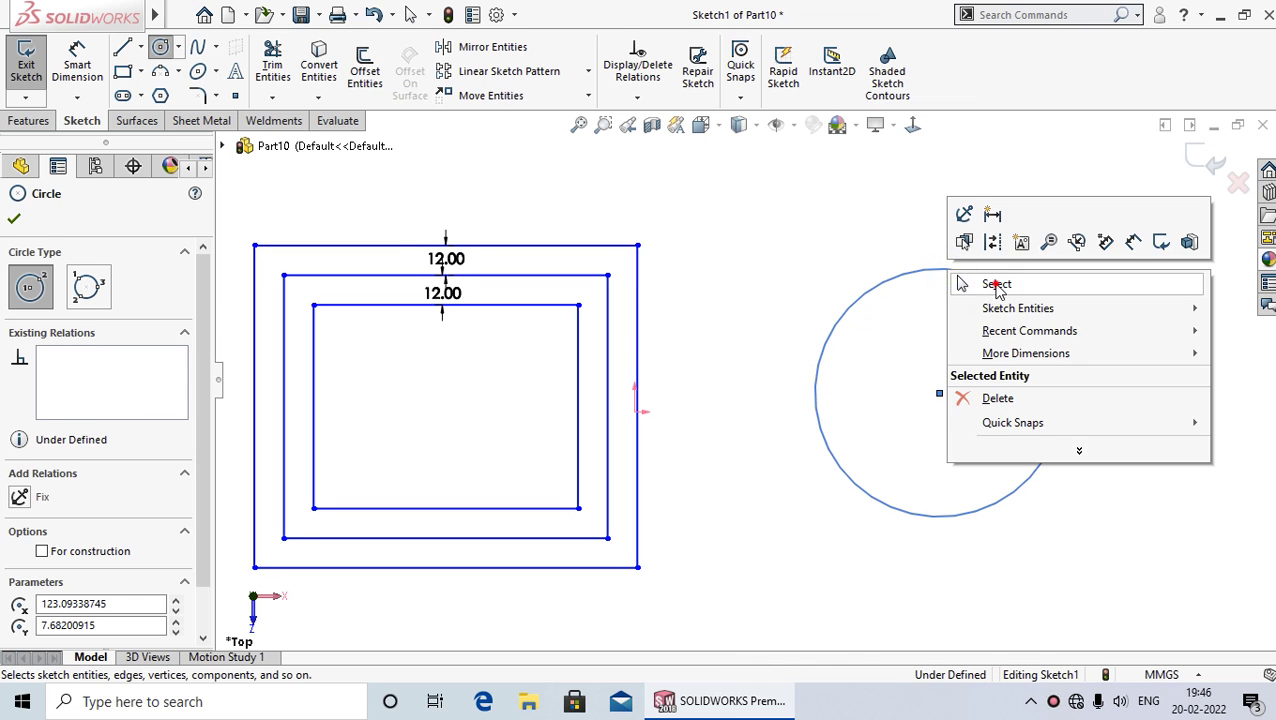
left_click(997, 285)
Set up a 10 mm offset of the new circle
left_click(364, 68)
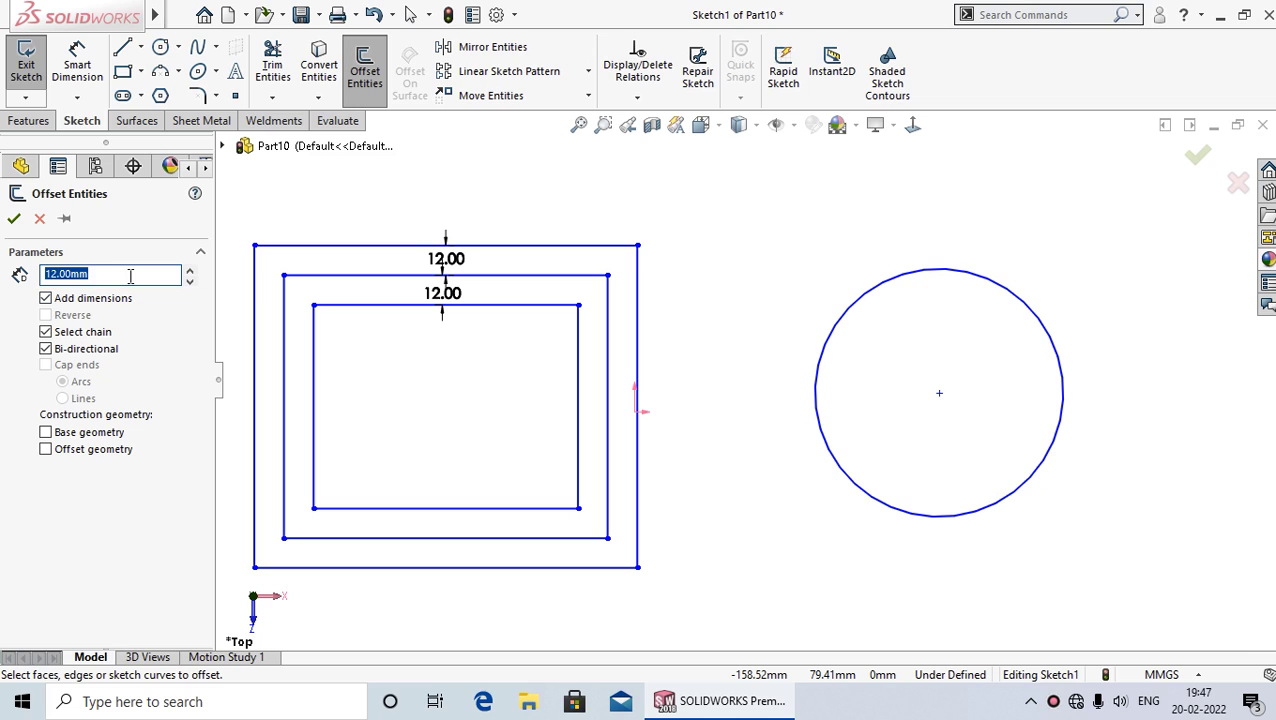
left_click_drag(130, 276, 51, 262)
type("0")
key("Return")
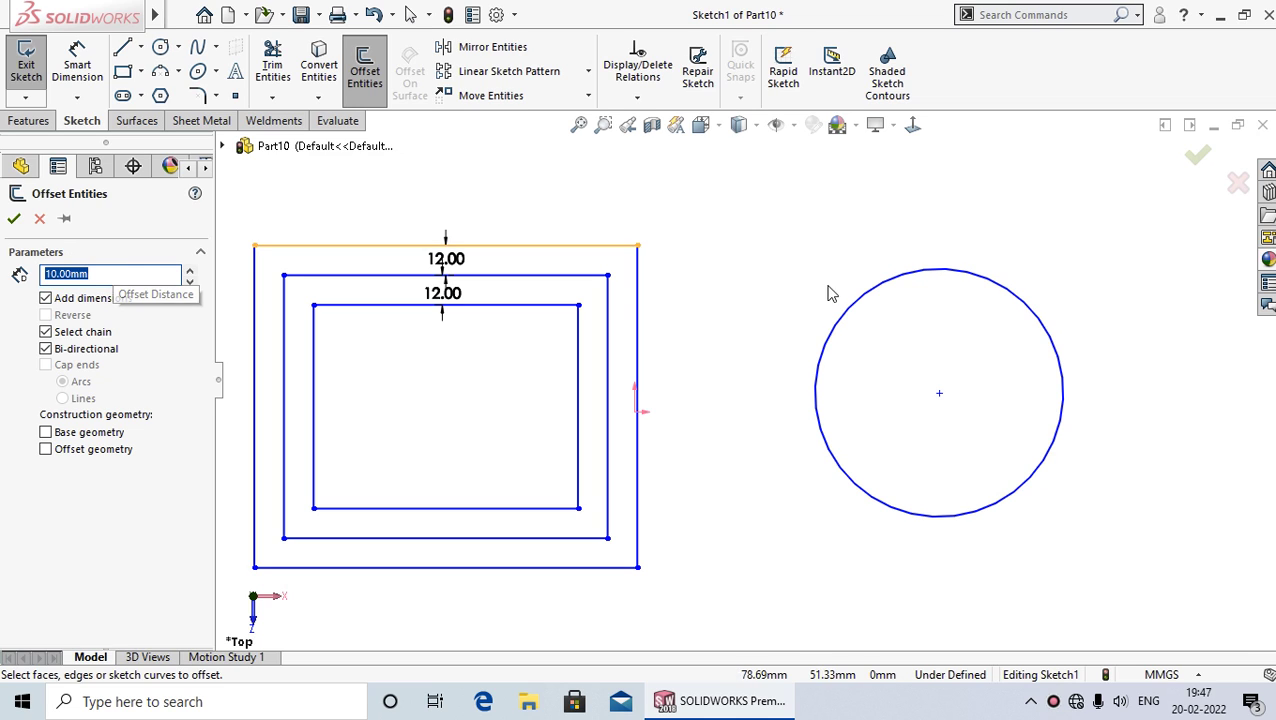
left_click(944, 274)
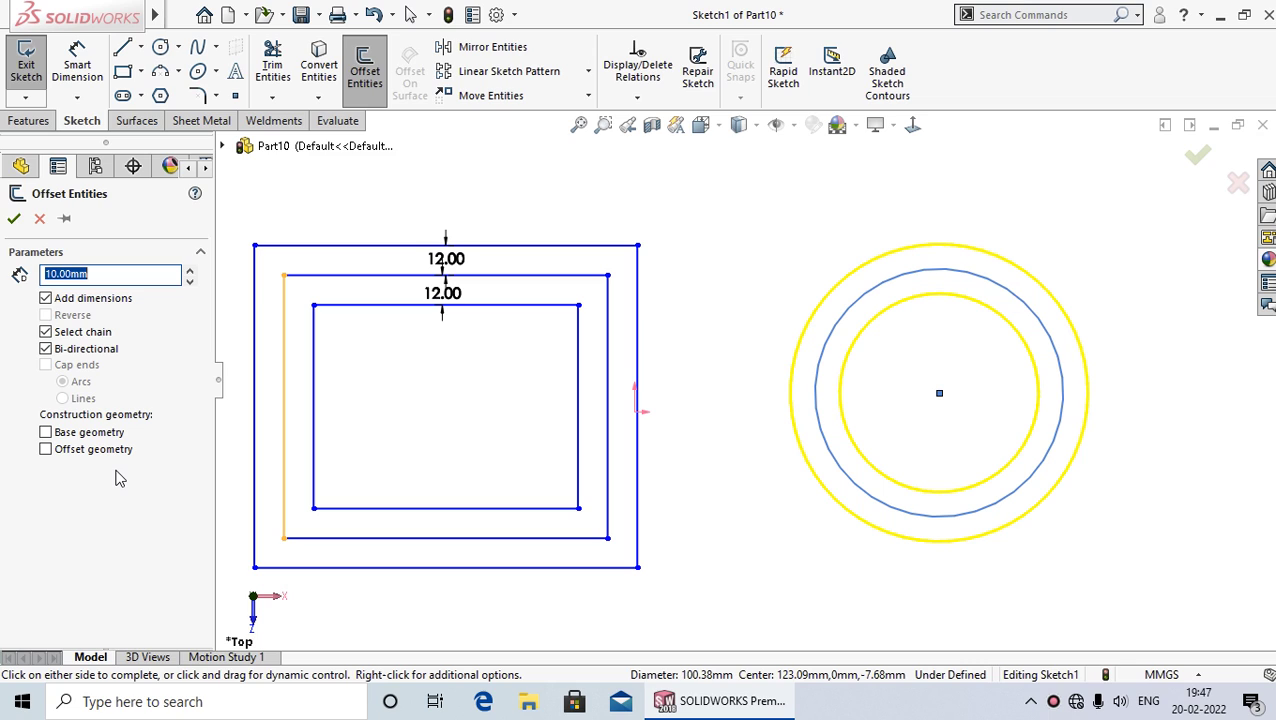
Make the original circle construction, offset outward only, and accept the 10 mm offset
left_click(46, 433)
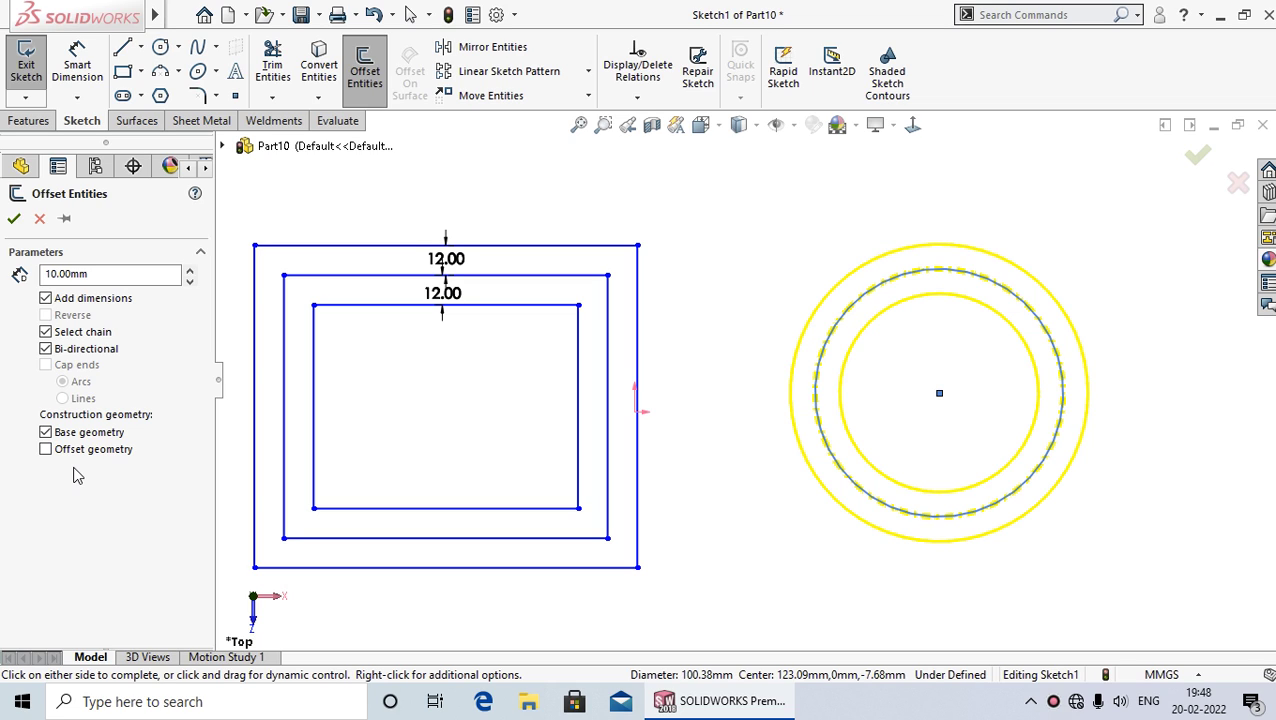
left_click(45, 450)
left_click(46, 450)
left_click(46, 433)
left_click(46, 433)
left_click(46, 350)
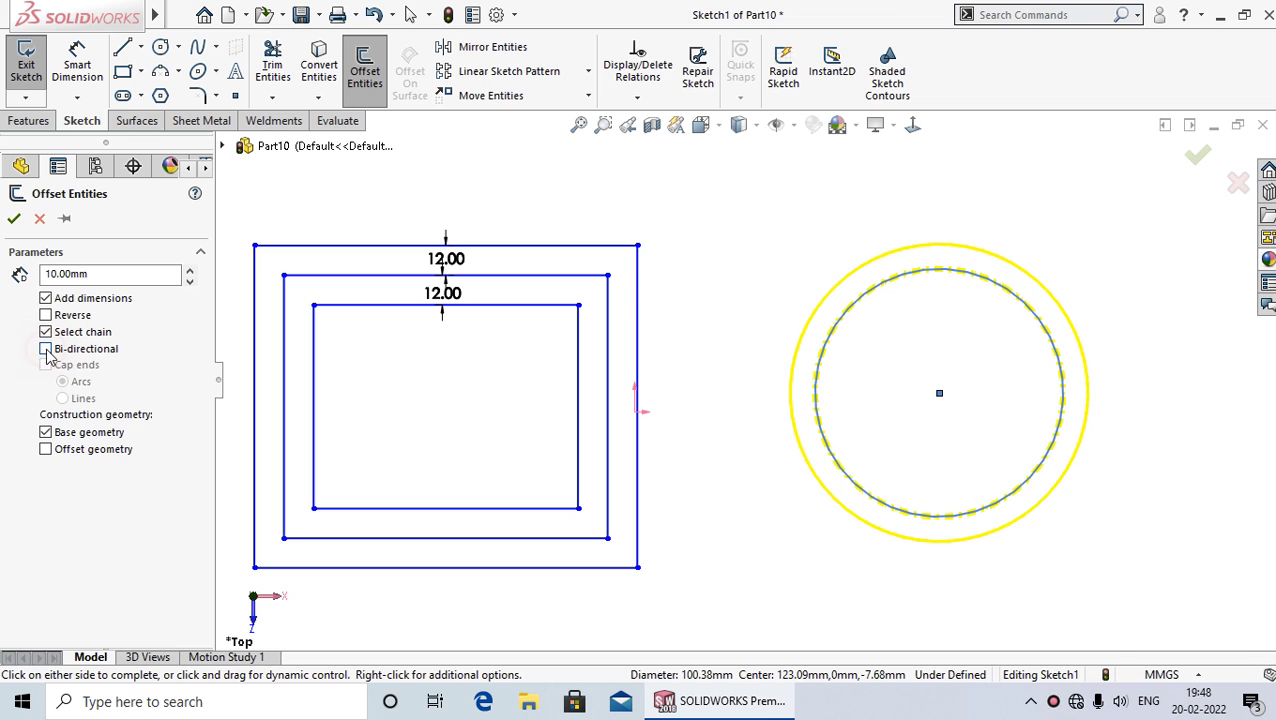
left_click(14, 218)
Reposition the 10.00 dimension under the first circle and fit the sketch in view
scroll(957, 499, "down", 2)
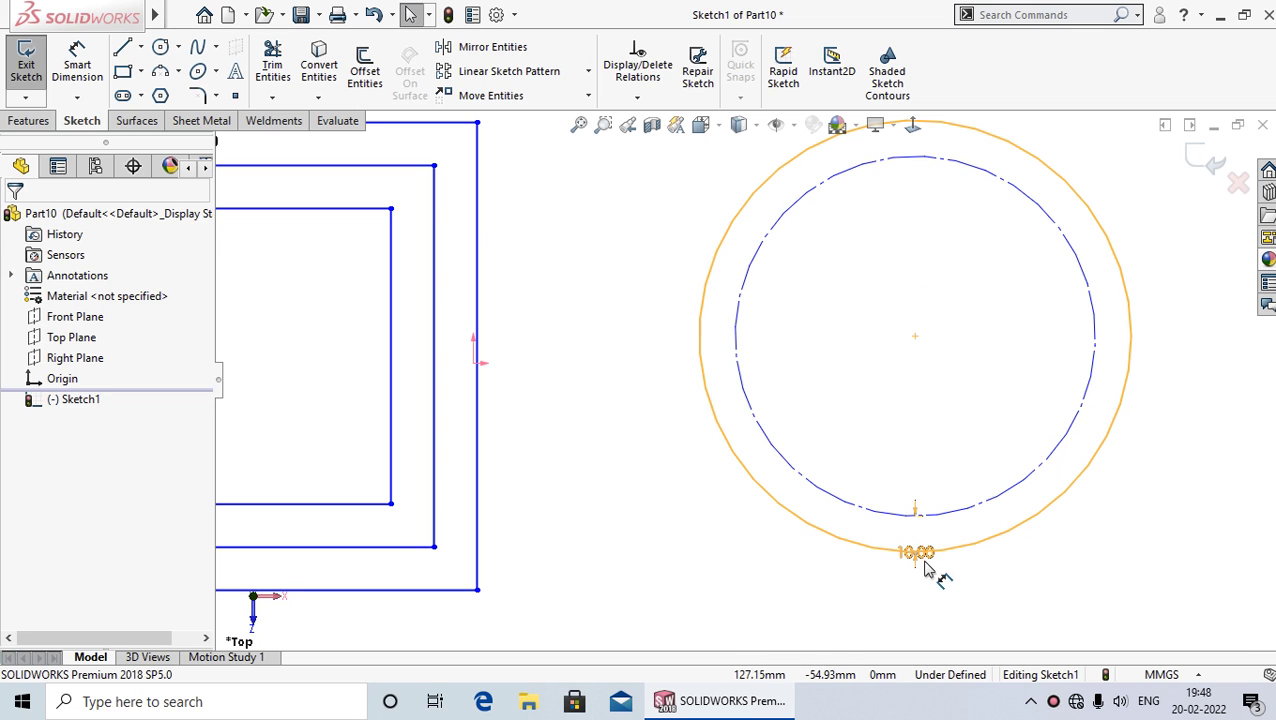
left_click_drag(921, 562, 936, 544)
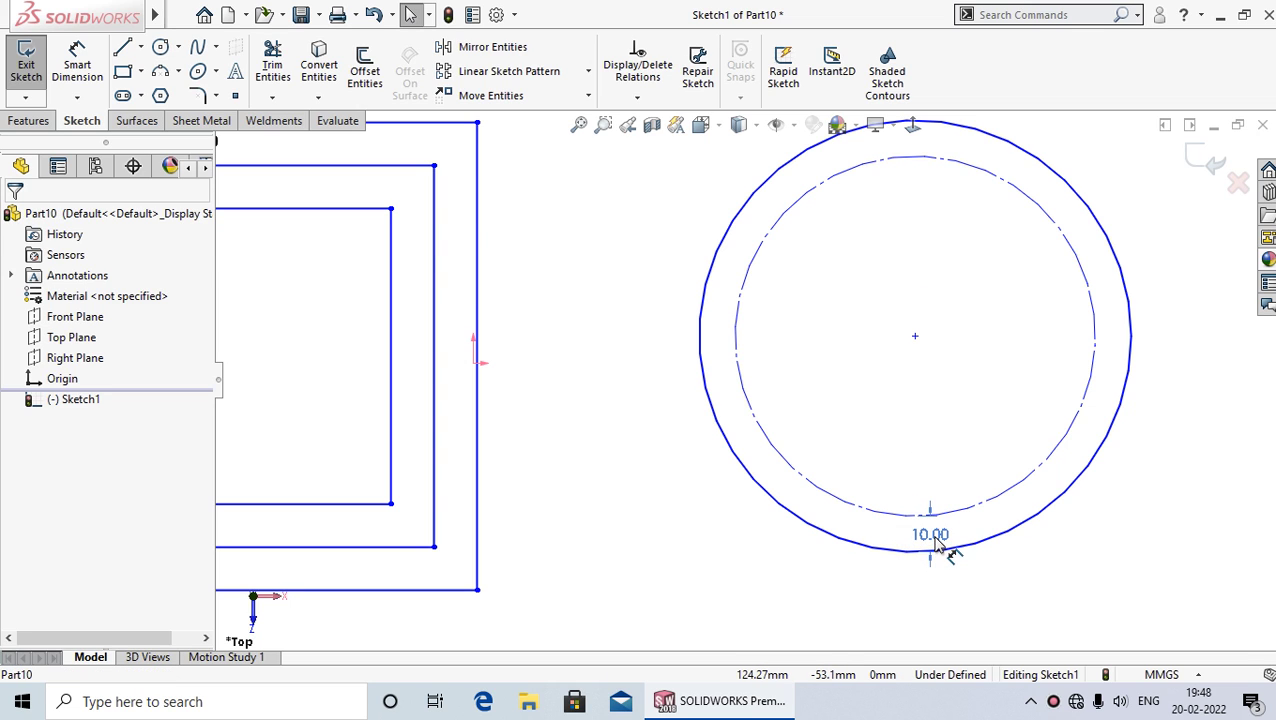
left_click(864, 590)
key("f")
scroll(1025, 322, "down", 3)
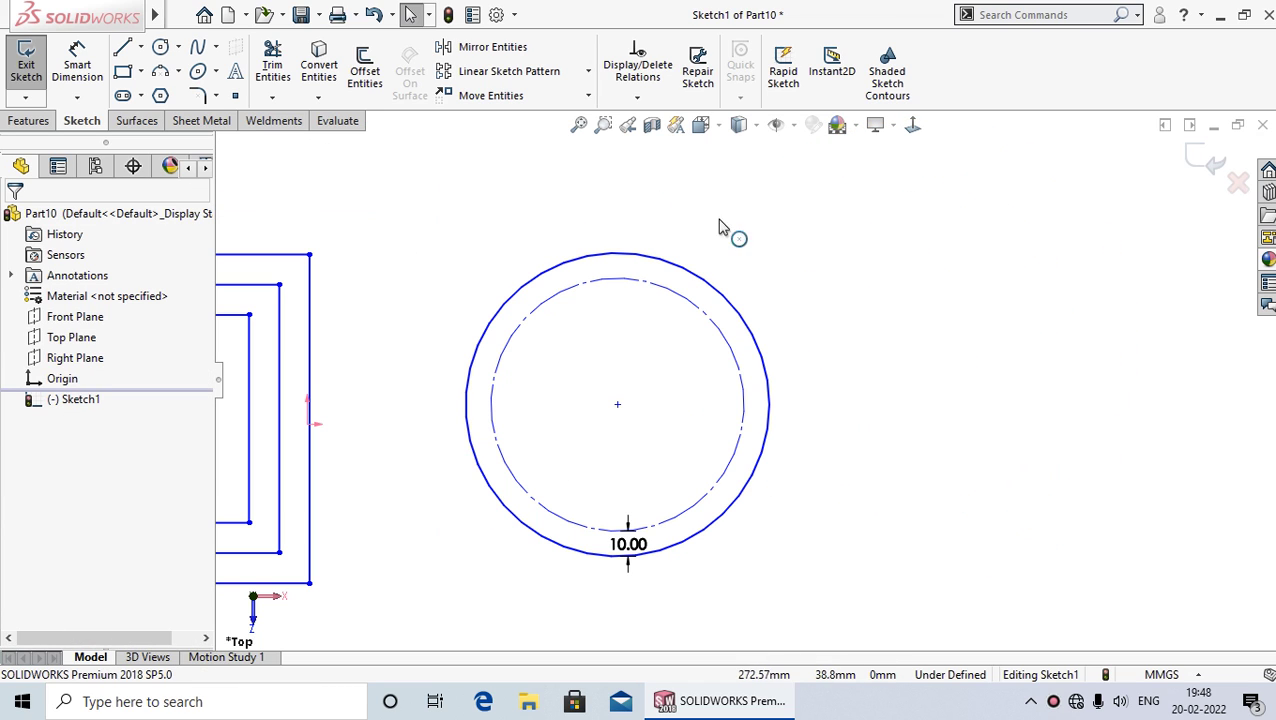
Draw a second circle to the right of the offset circle pair
left_click(161, 47)
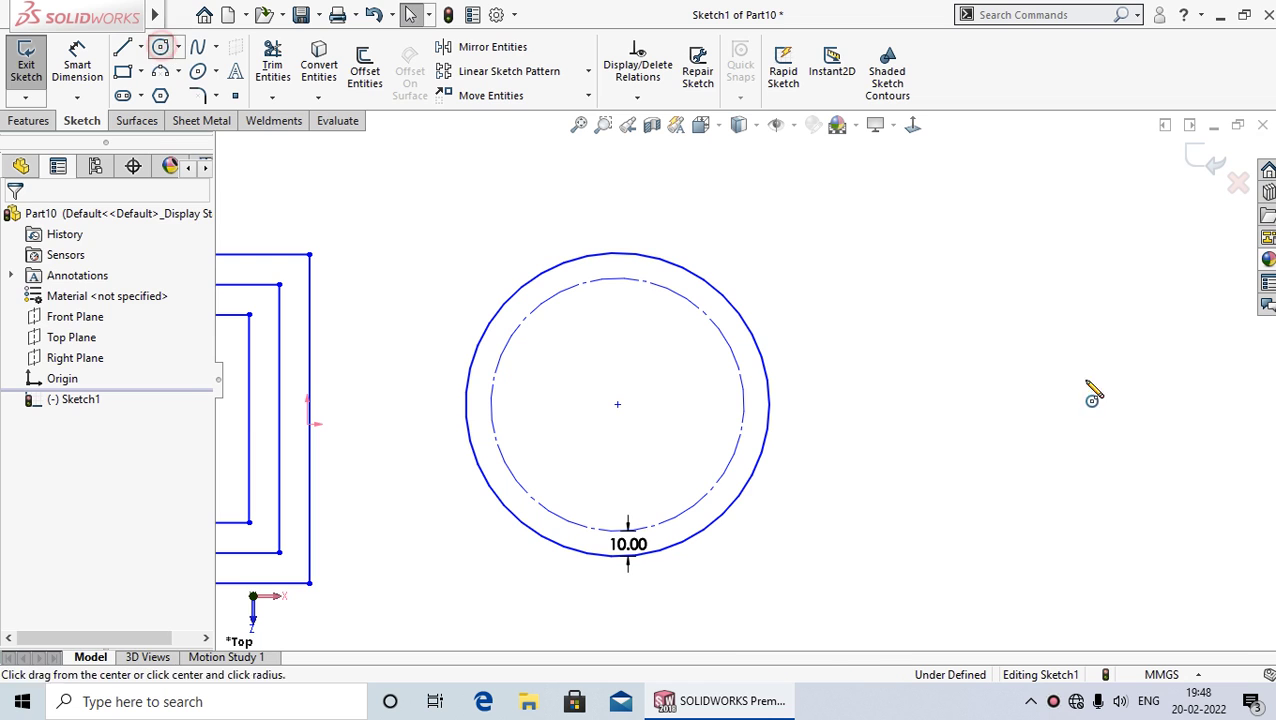
left_click(1040, 404)
left_click(1040, 247)
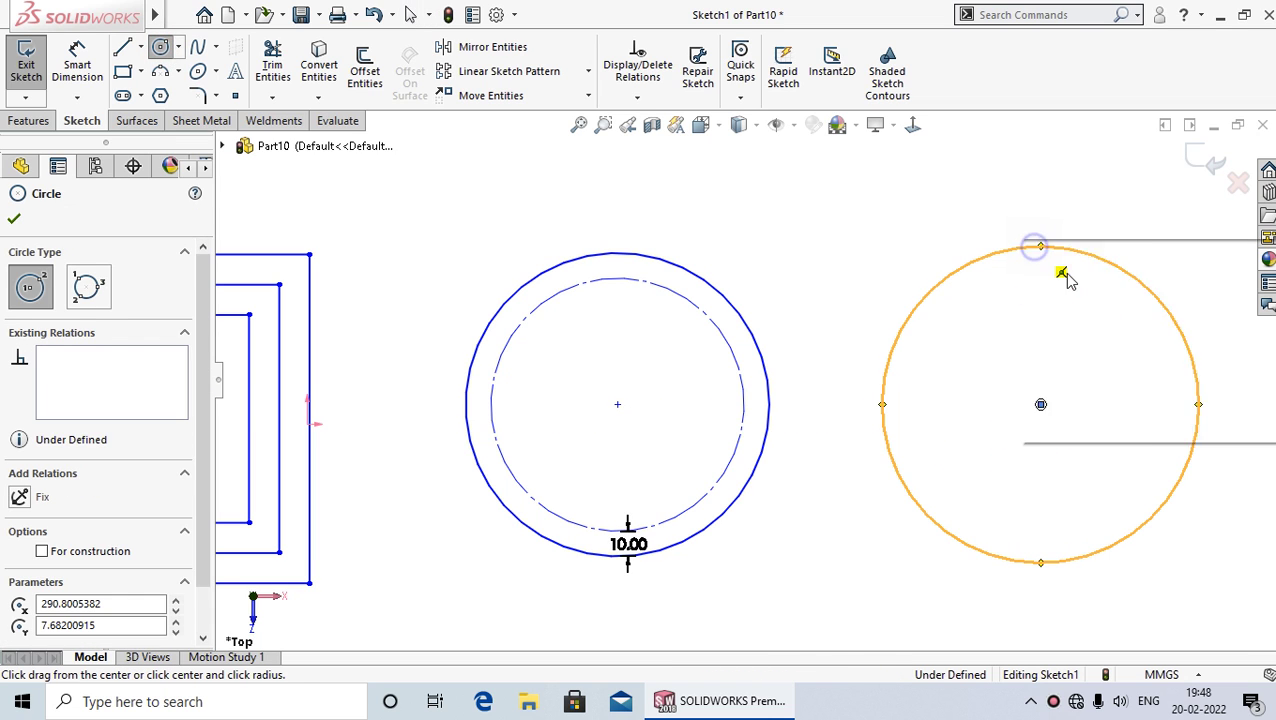
right_click(1040, 262)
left_click(1035, 265)
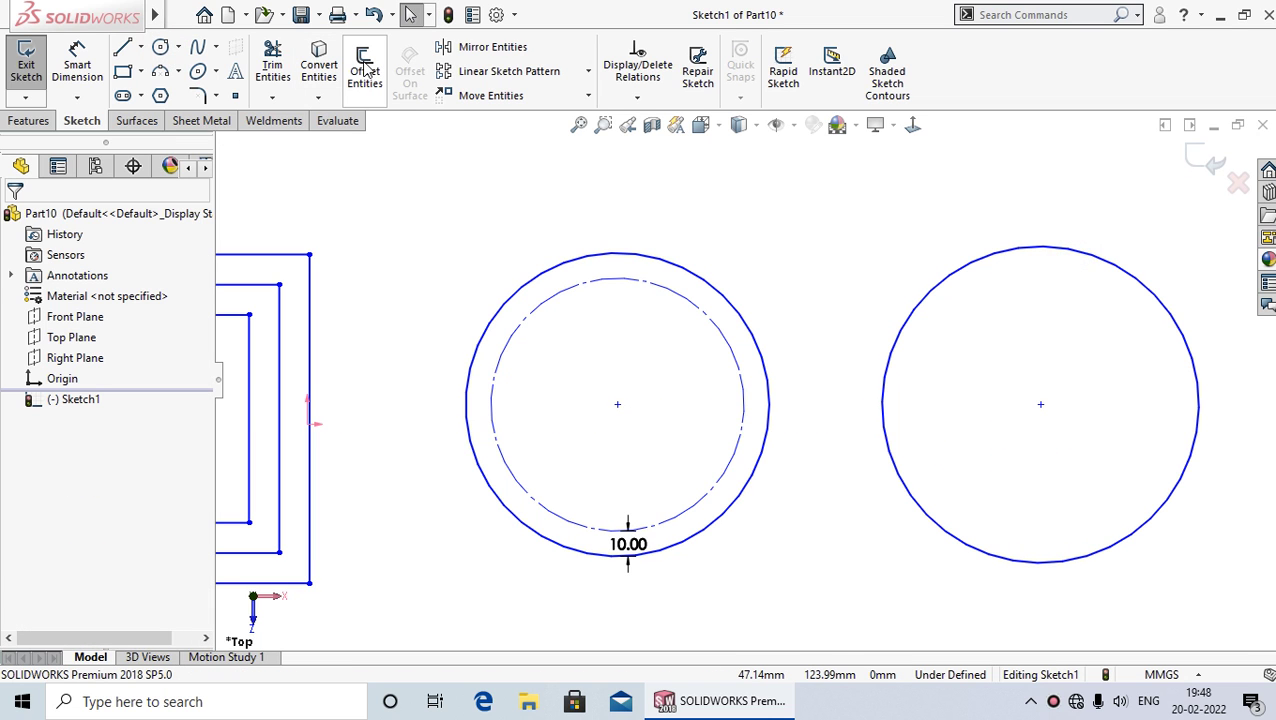
left_click(365, 68)
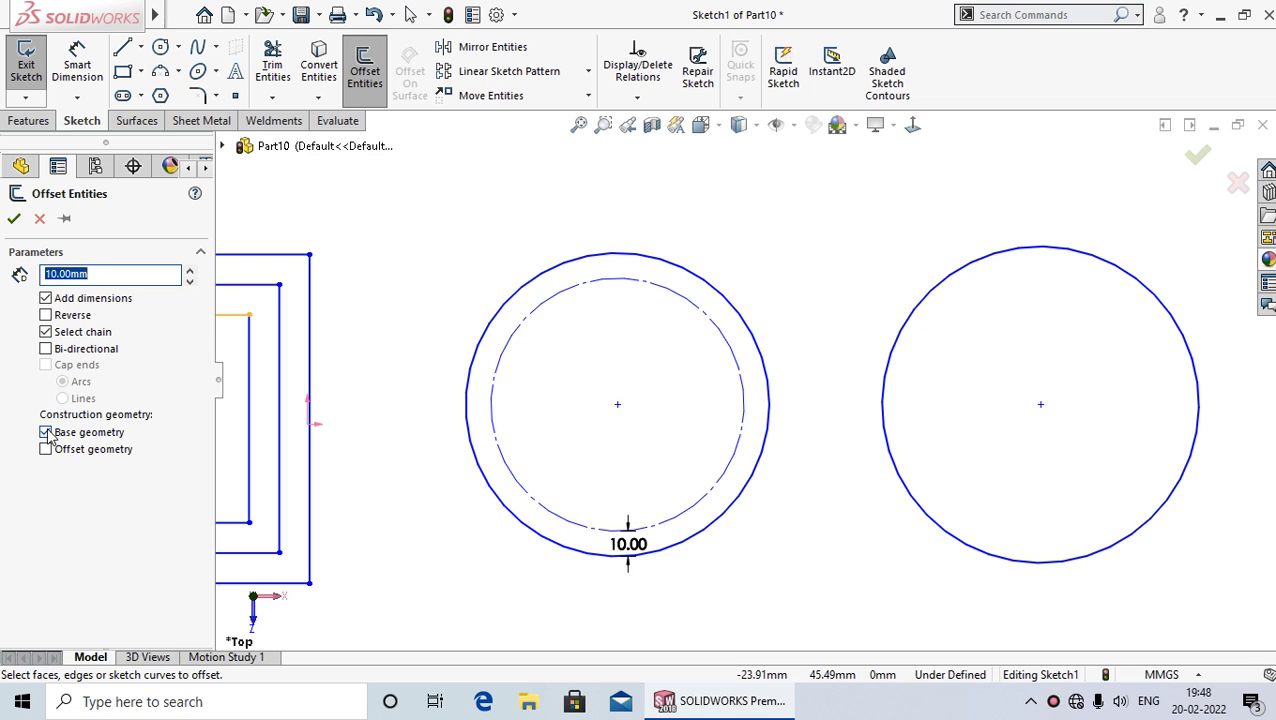
Offset the second circle 12 mm outward, making only the new outer circle construction geometry
left_click(46, 433)
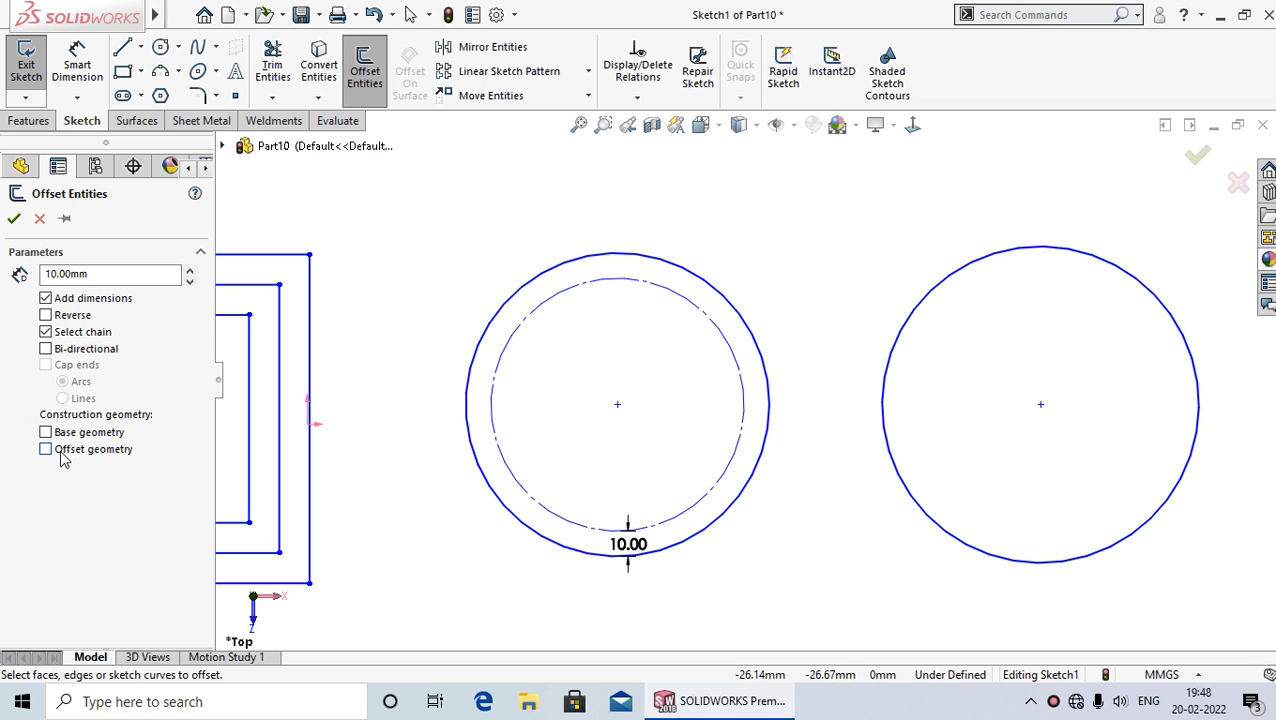
left_click(46, 451)
left_click(1011, 252)
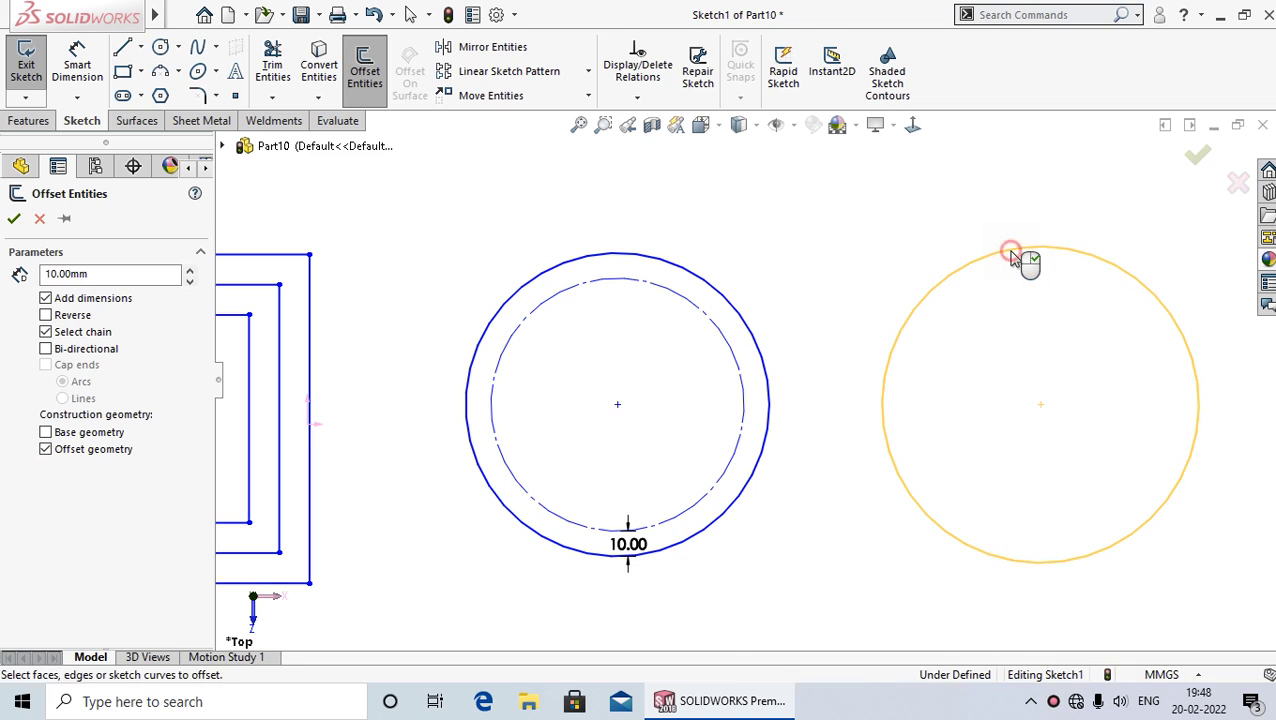
left_click_drag(108, 272, 47, 277)
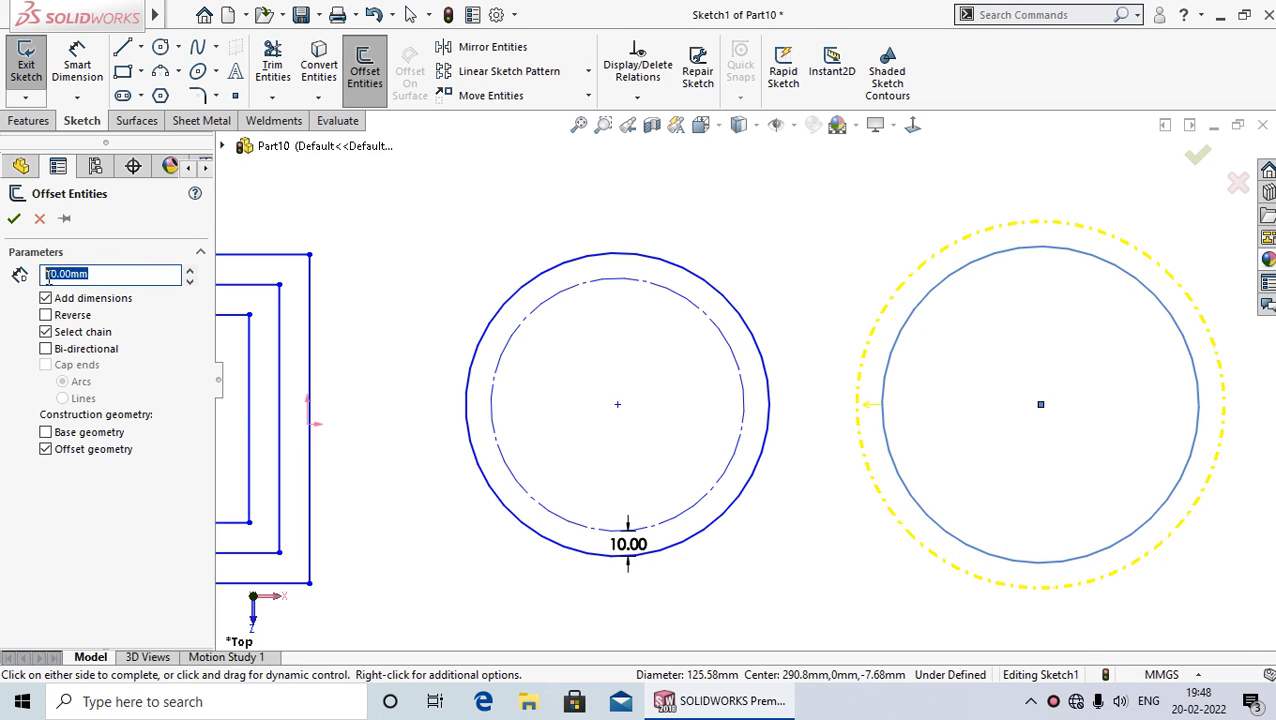
type("12")
key("Return")
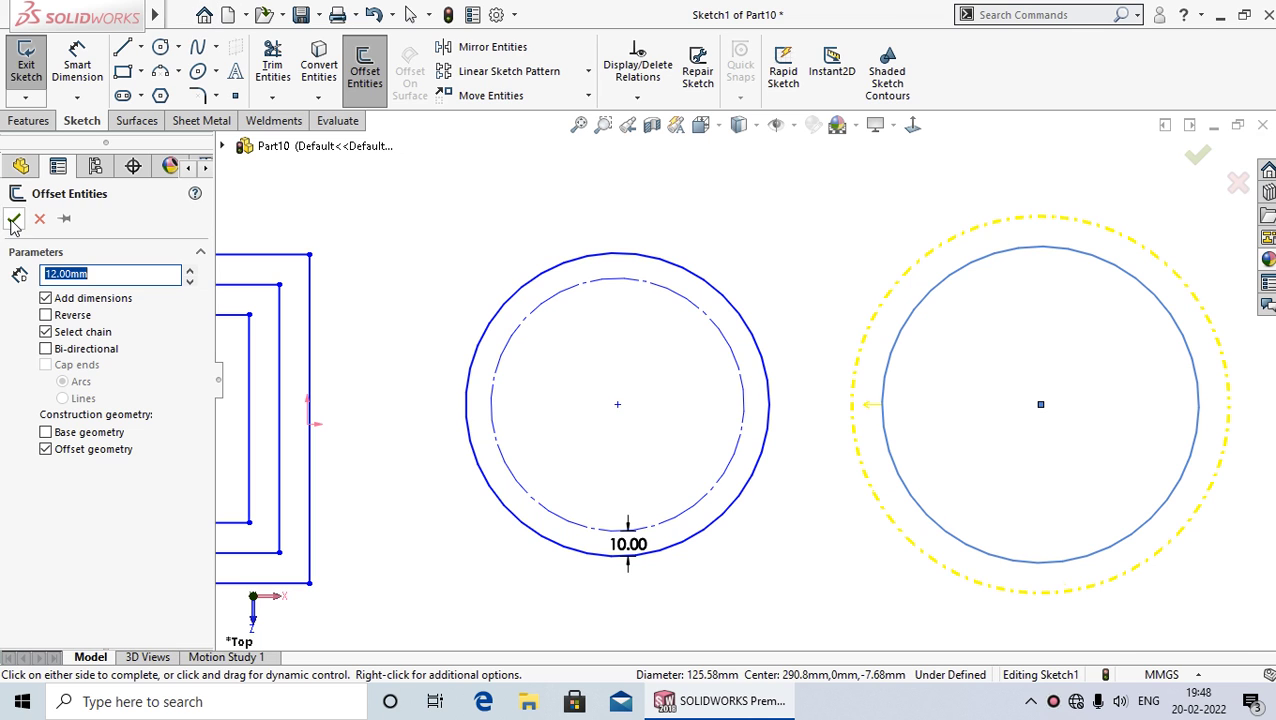
left_click(13, 220)
scroll(1045, 584, "up", 2)
scroll(977, 530, "down", 1)
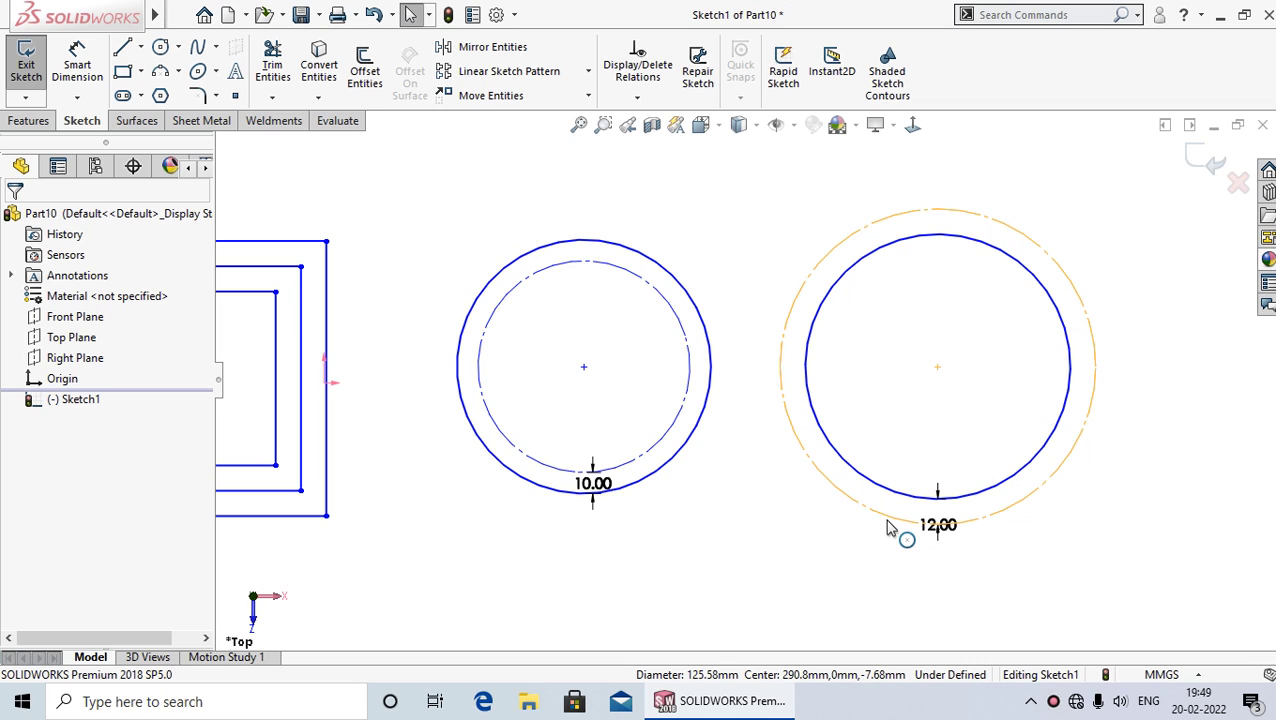
Zoom to fit the three nested rectangles and both circles with their offsets
key("f")
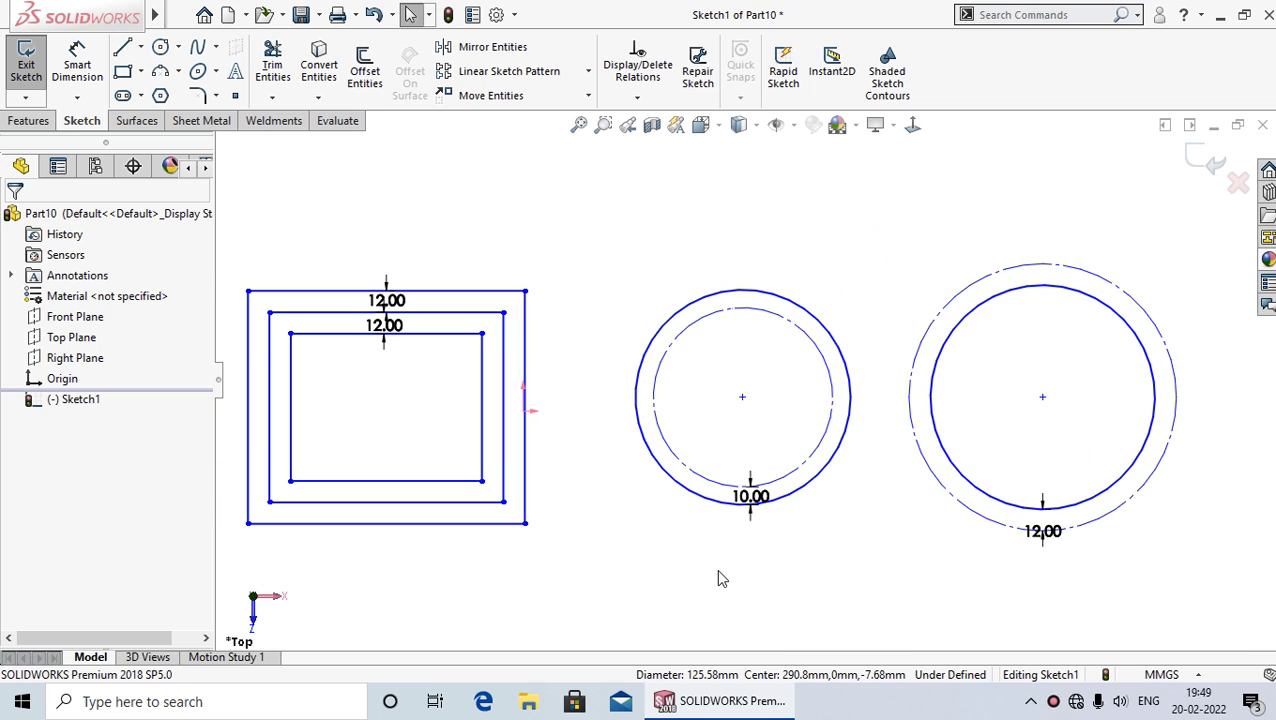